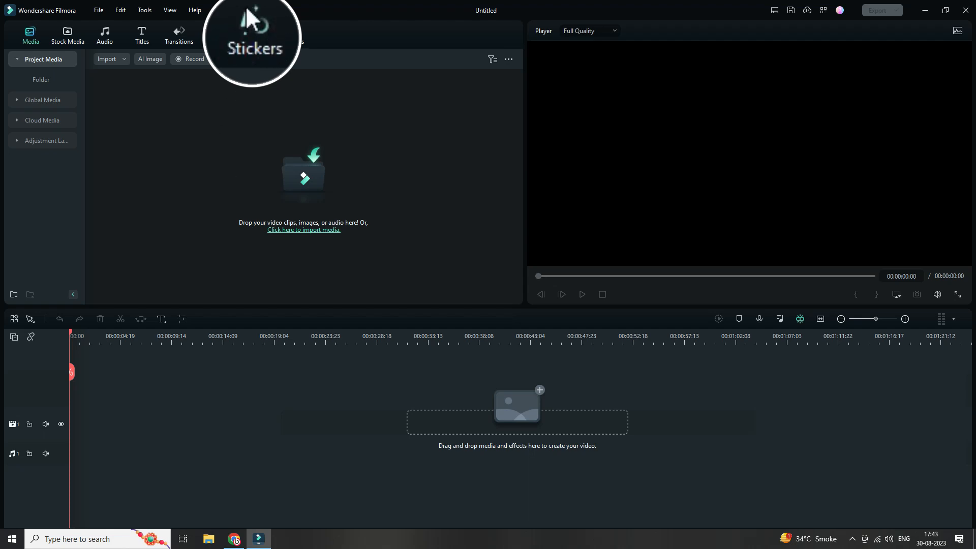
# Step: Open the Pop Art category of the sticker library
pyautogui.click(257, 36)
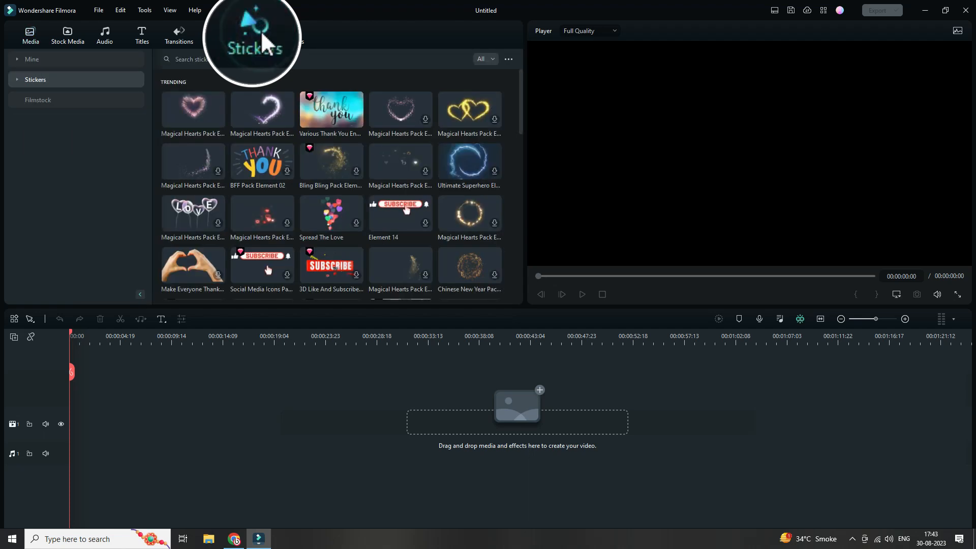
pyautogui.click(17, 80)
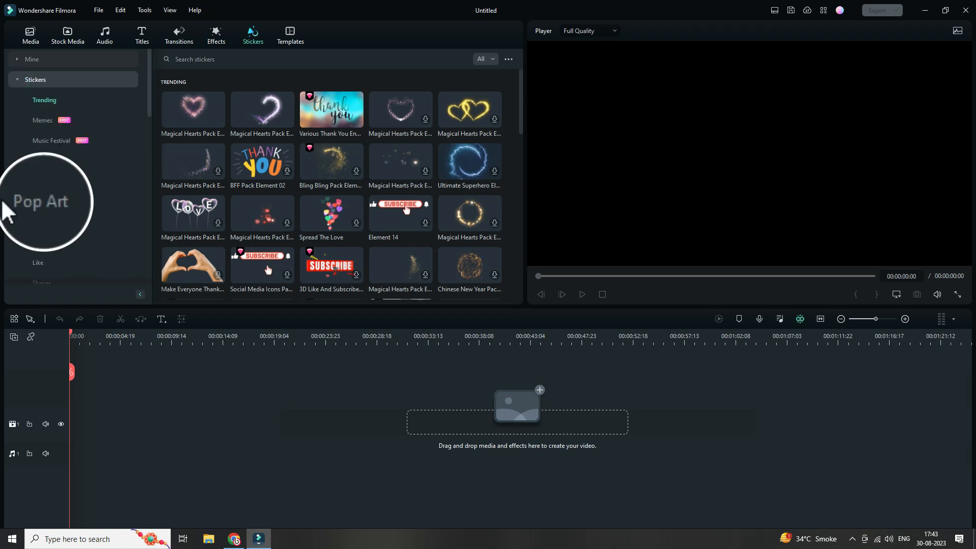
pyautogui.click(45, 200)
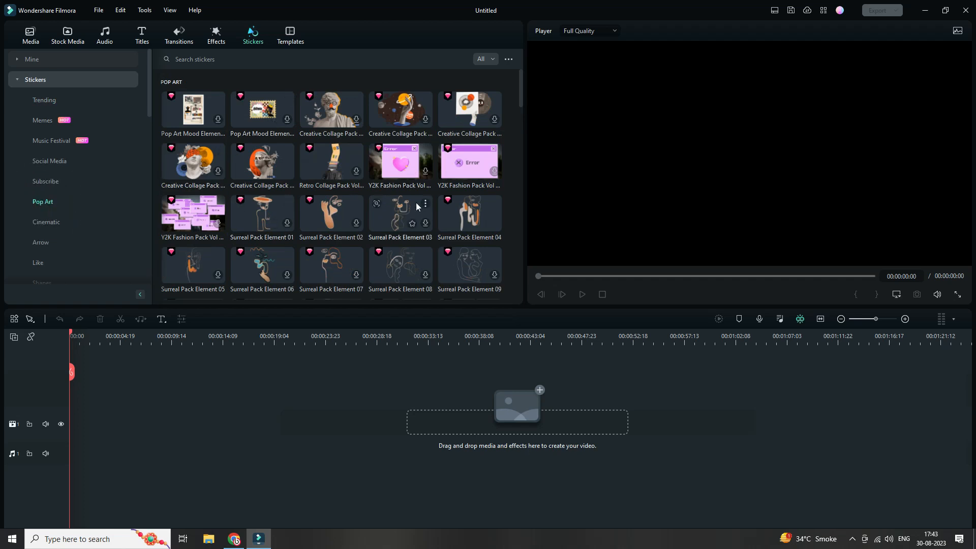
# Step: Add the Retro Collage sticker of a woman beside stacked TVs at the timeline start and extend its clip to 00:00:08:09
pyautogui.scroll(-1, 404, 208)
pyautogui.scroll(-4, 404, 208)
pyautogui.scroll(-4, 388, 216)
pyautogui.scroll(-2, 388, 215)
pyautogui.scroll(-5, 262, 187)
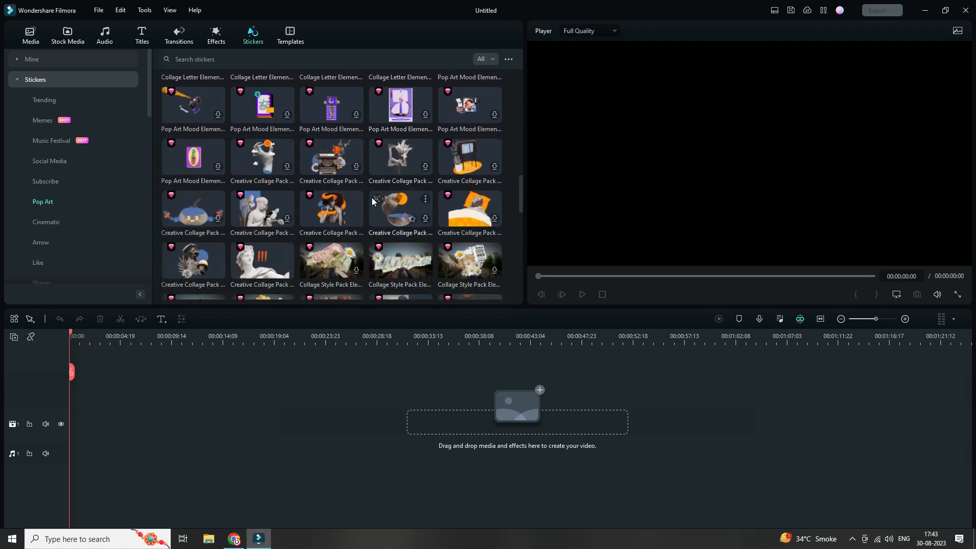
pyautogui.scroll(-5, 420, 168)
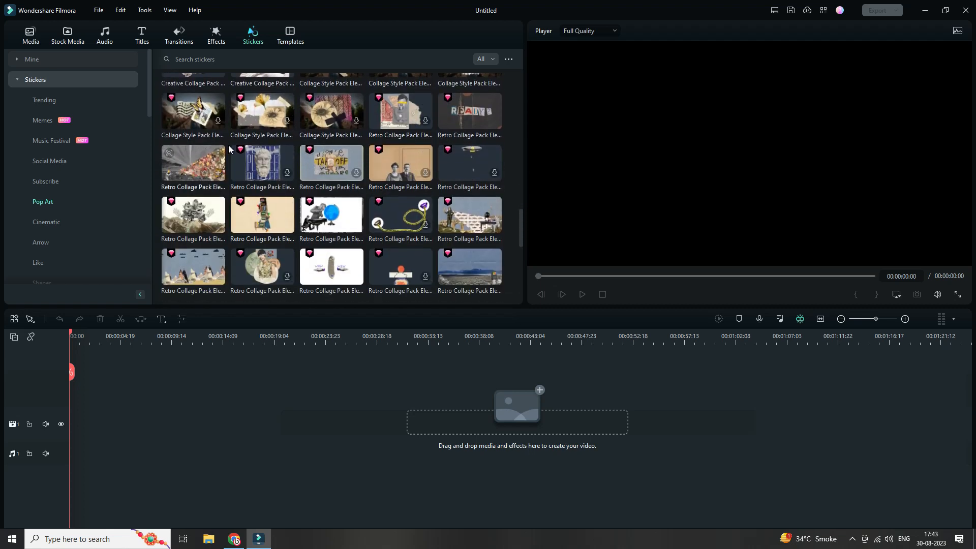
pyautogui.click(257, 221)
pyautogui.moveTo(262, 223); pyautogui.dragTo(139, 426)
pyautogui.moveTo(194, 339); pyautogui.dragTo(352, 344)
pyautogui.moveTo(312, 421); pyautogui.dragTo(366, 421)
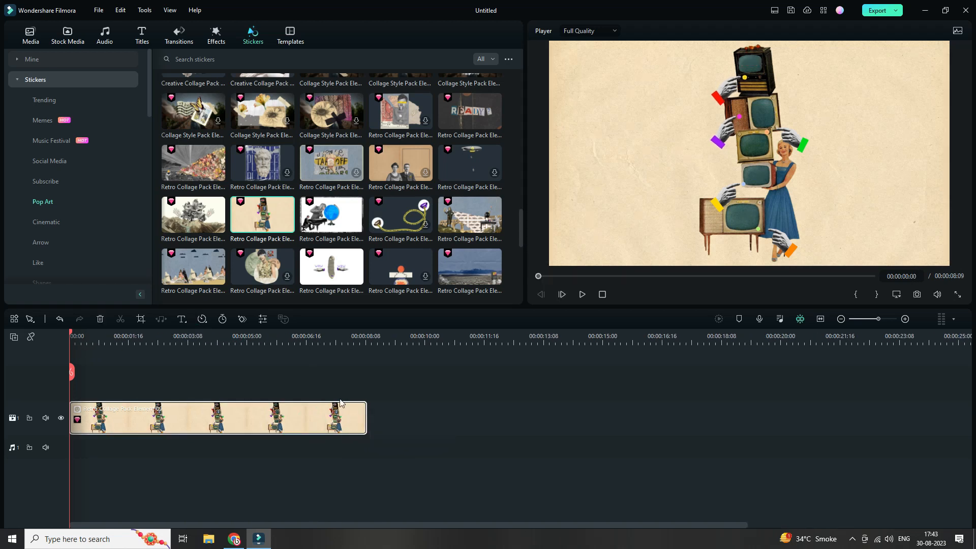
# Step: Add the collage letter stickers P, O and P on three separate tracks above the retro collage clip
pyautogui.scroll(3, 321, 209)
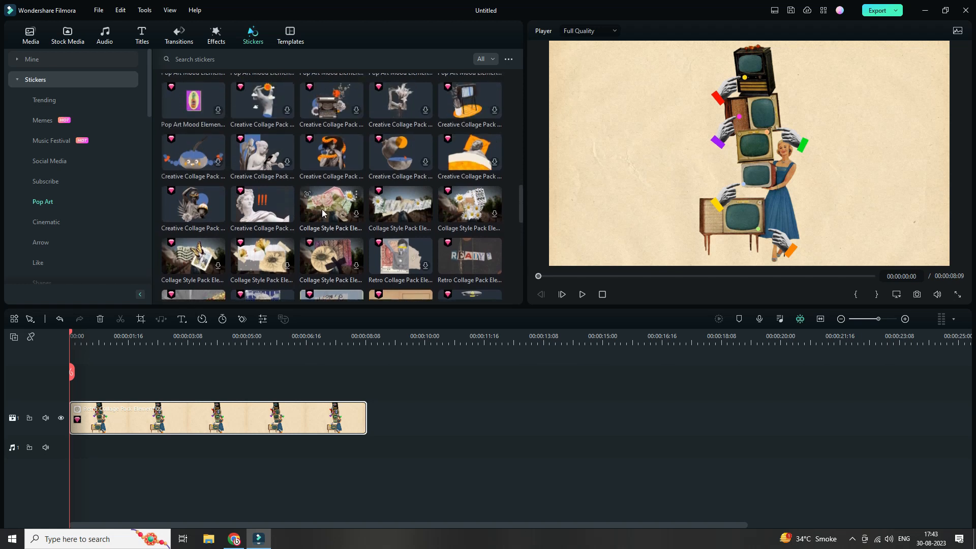
pyautogui.scroll(1, 322, 209)
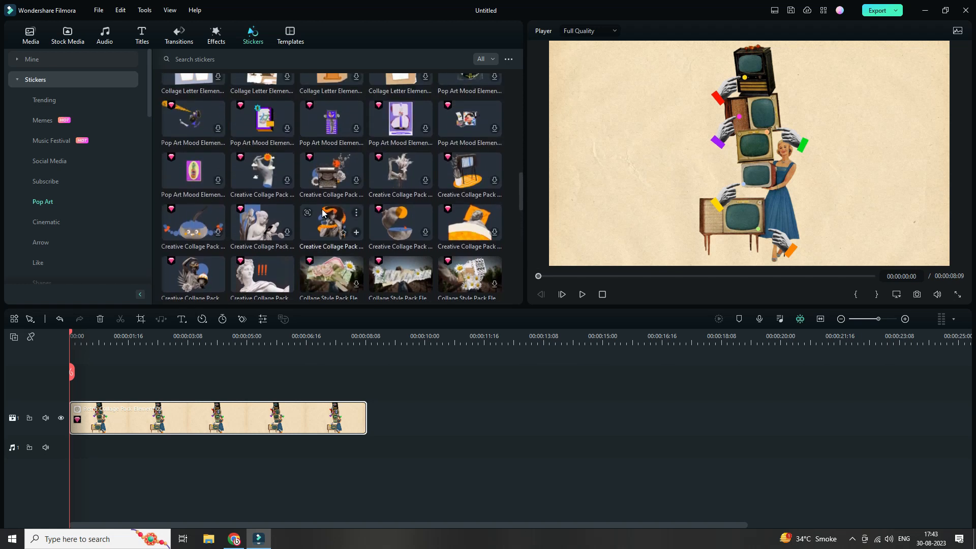
pyautogui.scroll(5, 321, 213)
pyautogui.scroll(-1, 364, 196)
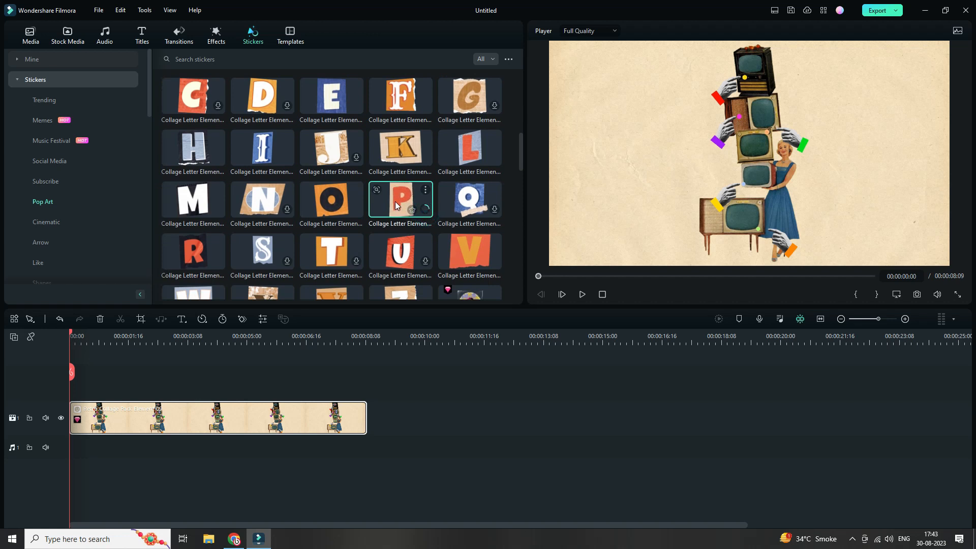
pyautogui.moveTo(396, 197); pyautogui.dragTo(57, 372)
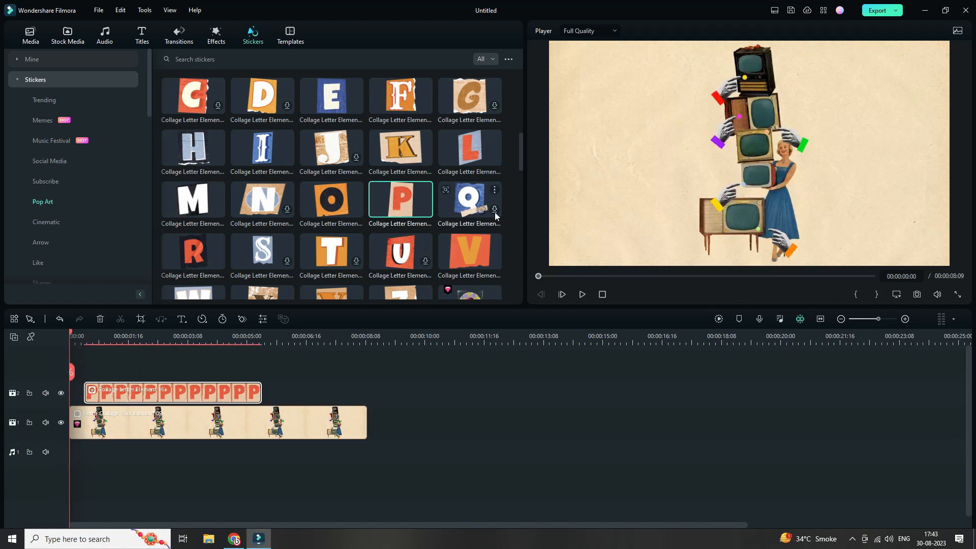
pyautogui.moveTo(336, 213); pyautogui.dragTo(99, 372)
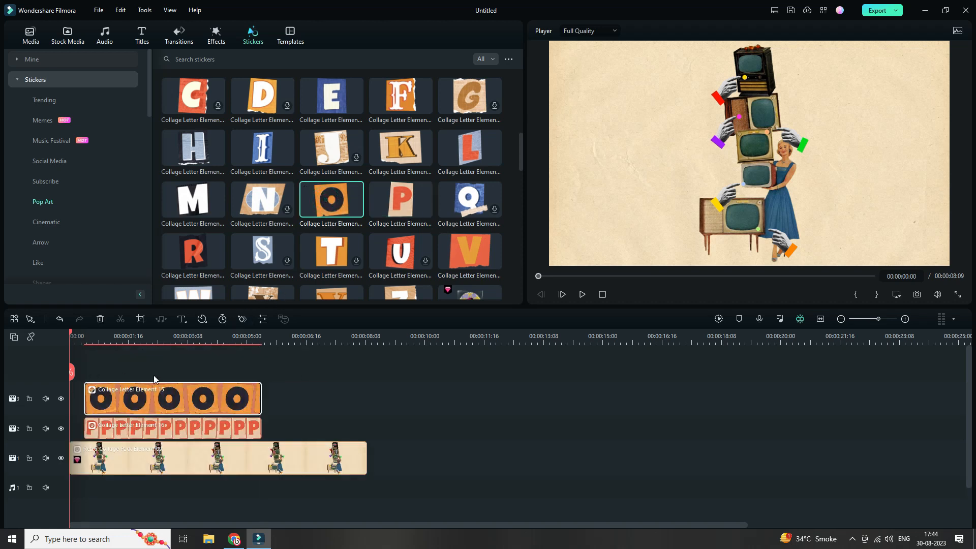
pyautogui.moveTo(400, 200); pyautogui.dragTo(99, 373)
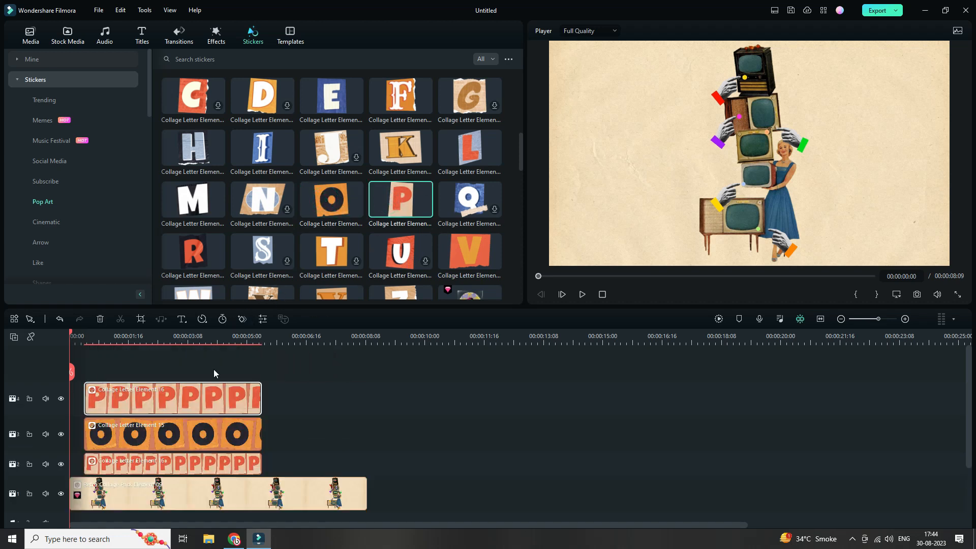
# Step: Reduce the letter tracks' heights and stagger the O and second P clips so each letter starts slightly after the previous one
pyautogui.moveTo(57, 416); pyautogui.dragTo(56, 423)
pyautogui.moveTo(57, 381); pyautogui.dragTo(57, 389)
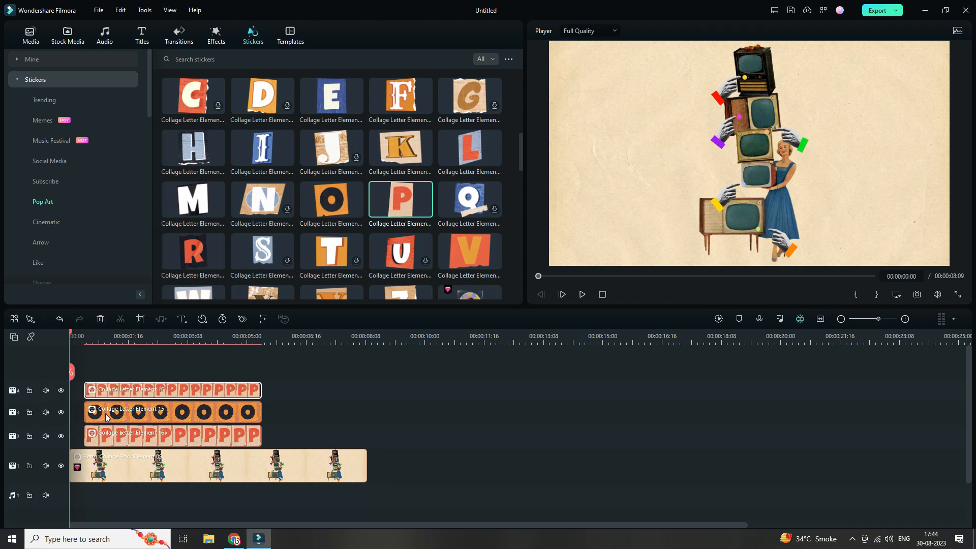
pyautogui.moveTo(155, 343); pyautogui.dragTo(259, 346)
pyautogui.moveTo(146, 416); pyautogui.dragTo(240, 397)
# Step: Add the collage letter stickers A, R and T on new upper tracks, each starting slightly after the previous letter
pyautogui.scroll(3, 323, 188)
pyautogui.moveTo(400, 191); pyautogui.dragTo(282, 373)
pyautogui.scroll(-3, 371, 230)
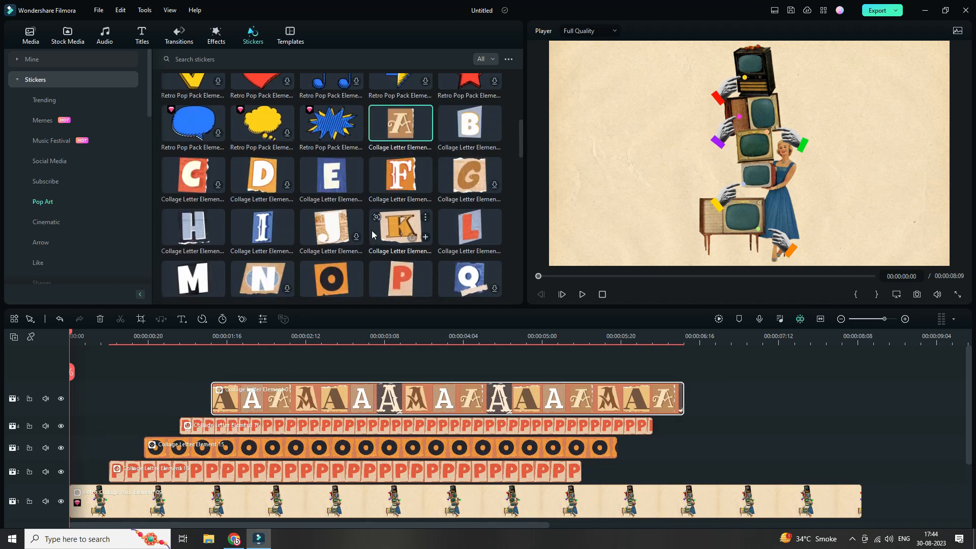
pyautogui.moveTo(193, 256); pyautogui.dragTo(237, 366)
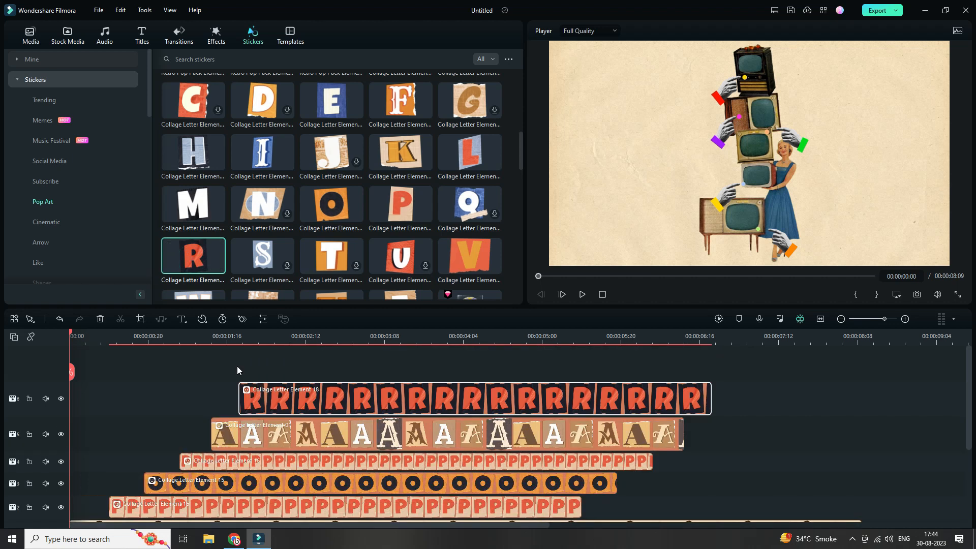
pyautogui.moveTo(328, 263); pyautogui.dragTo(274, 369)
# Step: Set the scale of the first letter P clip on track 2 to 20%
pyautogui.scroll(-2, 259, 435)
pyautogui.click(249, 440)
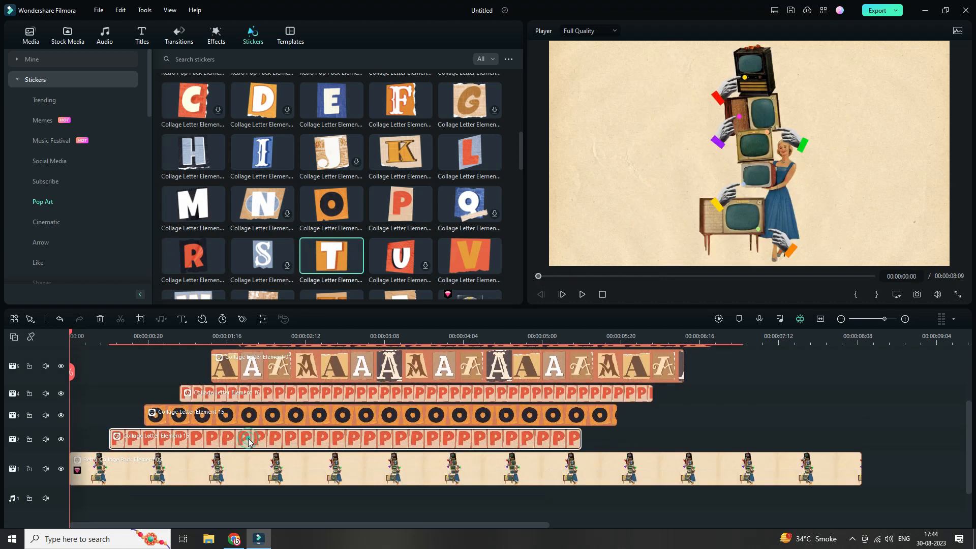
pyautogui.click(134, 336)
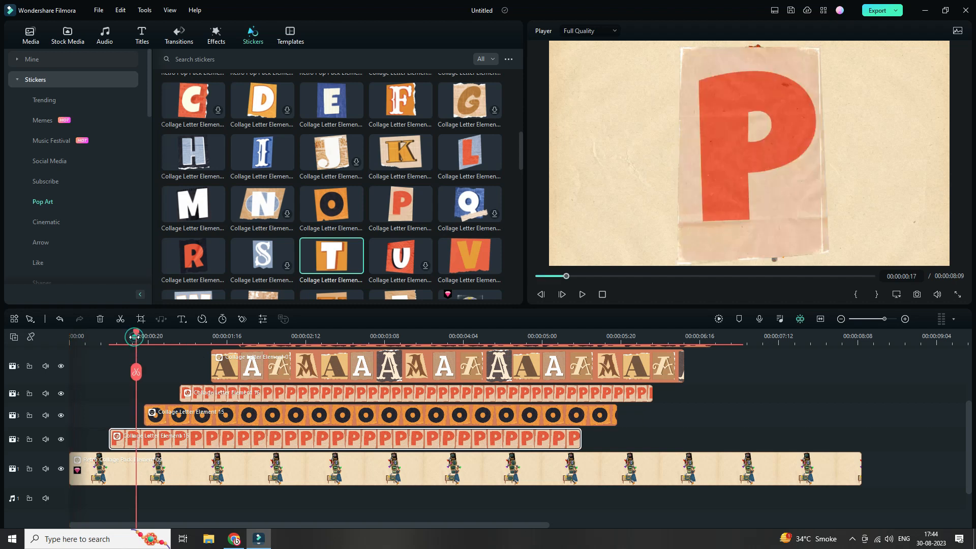
pyautogui.doubleClick(189, 447)
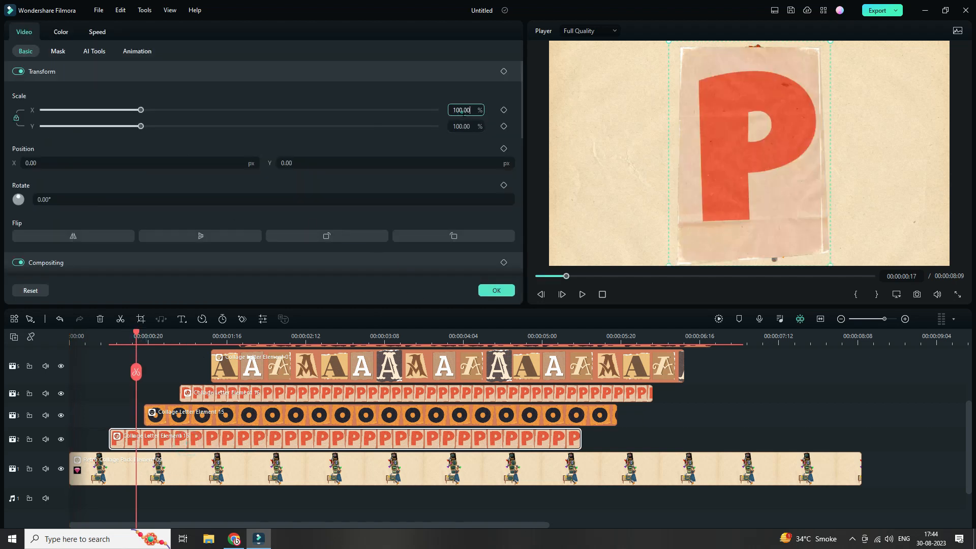
pyautogui.press('BackSpace')
pyautogui.write('20')
pyautogui.press('Return')
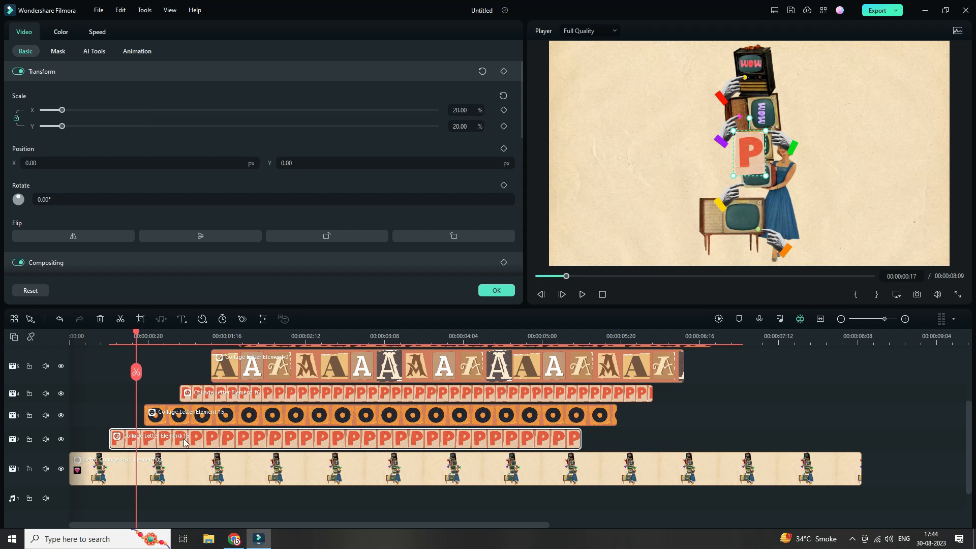
# Step: Copy the first P clip's effect settings and paste them onto the O clip and the second P clip
pyautogui.rightClick(217, 445)
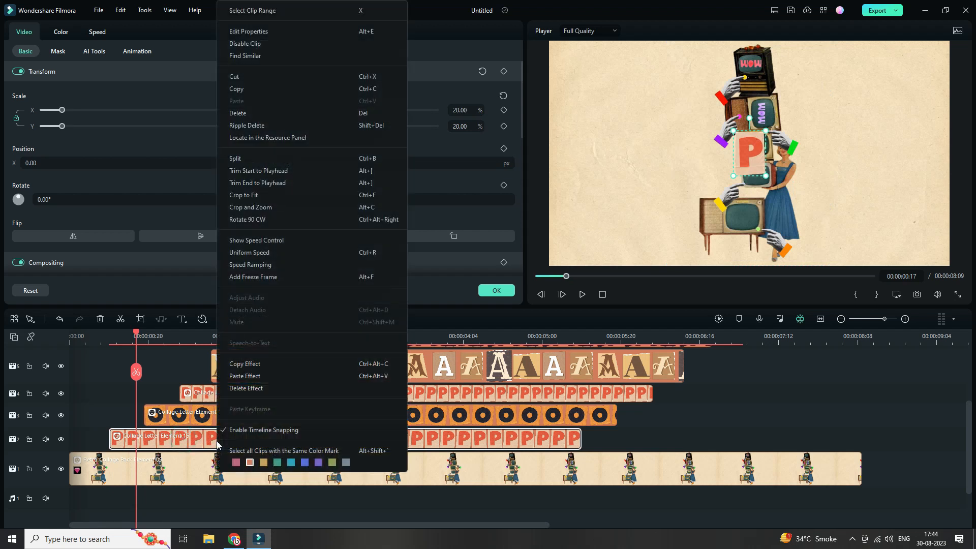
pyautogui.click(248, 365)
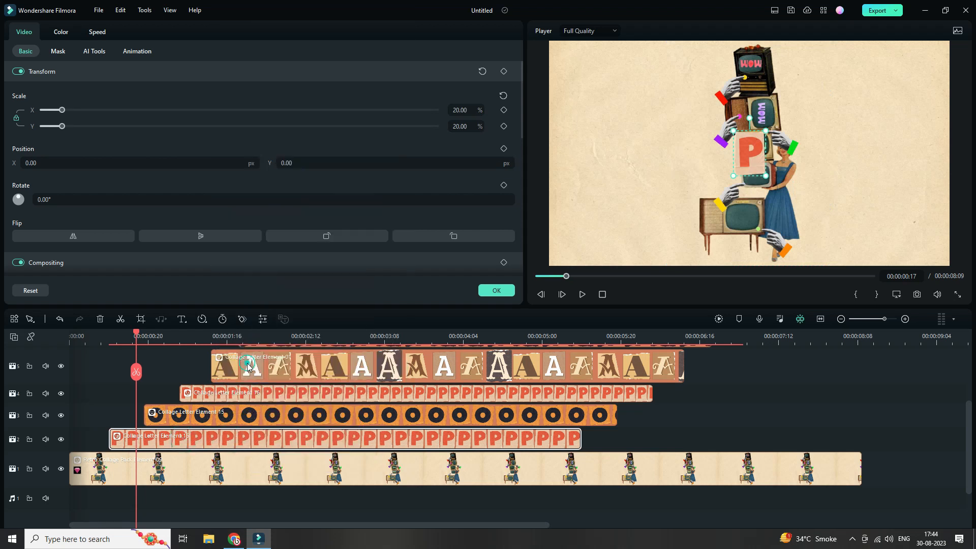
pyautogui.click(256, 417)
pyautogui.rightClick(255, 418)
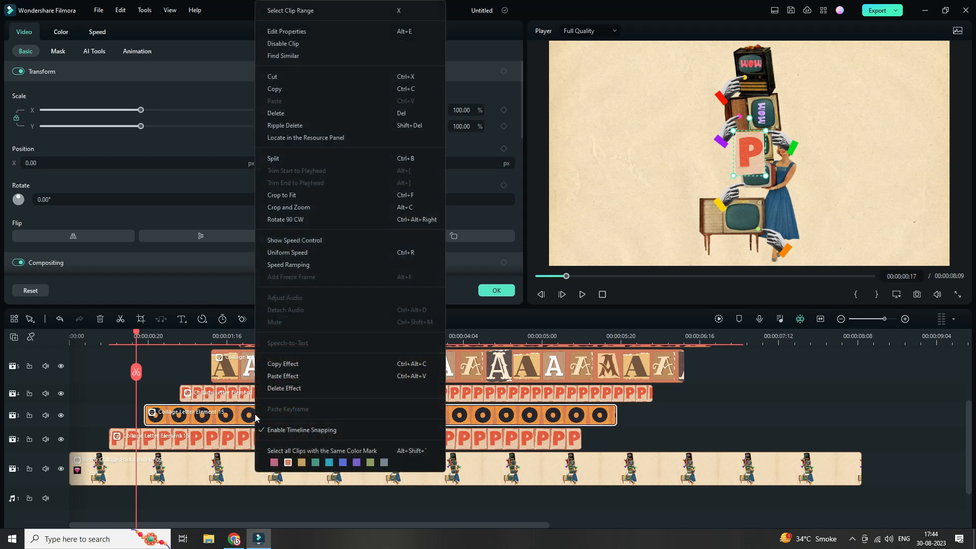
pyautogui.click(280, 382)
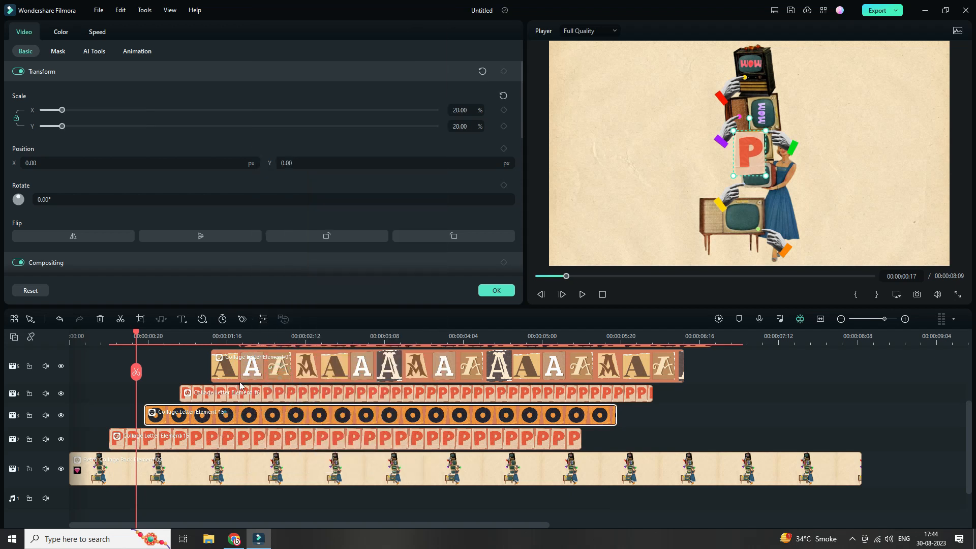
pyautogui.click(328, 334)
pyautogui.click(276, 396)
pyautogui.rightClick(278, 397)
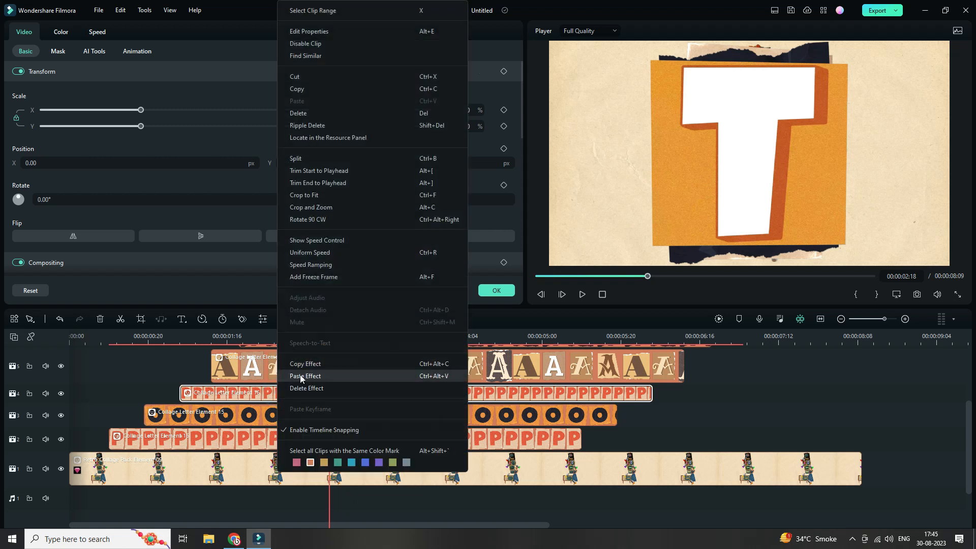
pyautogui.click(300, 376)
# Step: Paste the copied effect settings onto the T, R and A letter clips
pyautogui.scroll(1, 323, 418)
pyautogui.scroll(1, 323, 418)
pyautogui.click(359, 373)
pyautogui.rightClick(359, 373)
pyautogui.click(369, 376)
pyautogui.click(382, 405)
pyautogui.rightClick(374, 407)
pyautogui.click(401, 377)
pyautogui.click(380, 441)
pyautogui.rightClick(381, 441)
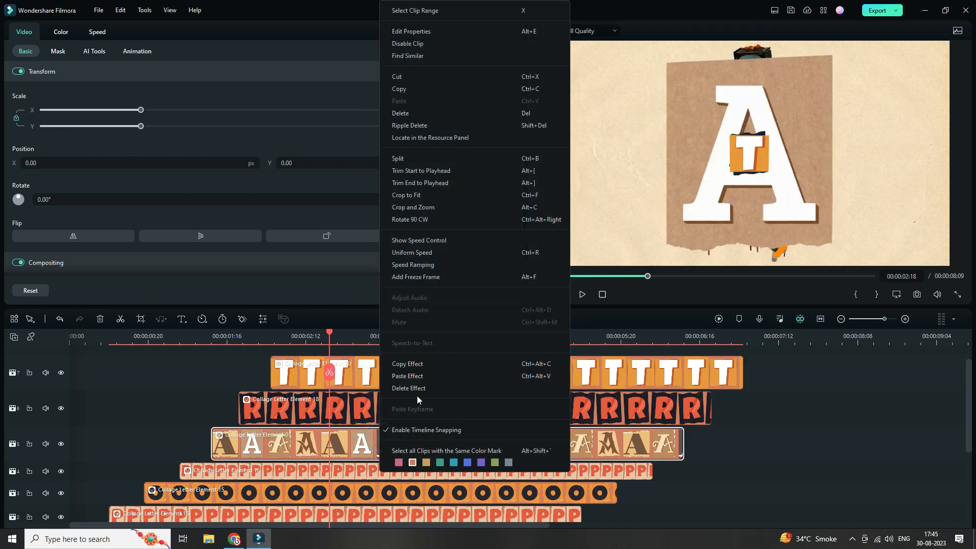
pyautogui.click(409, 381)
# Step: Arrange the letter stickers in the preview to spell POP at the frame's upper left and ART below it
pyautogui.scroll(-2, 399, 437)
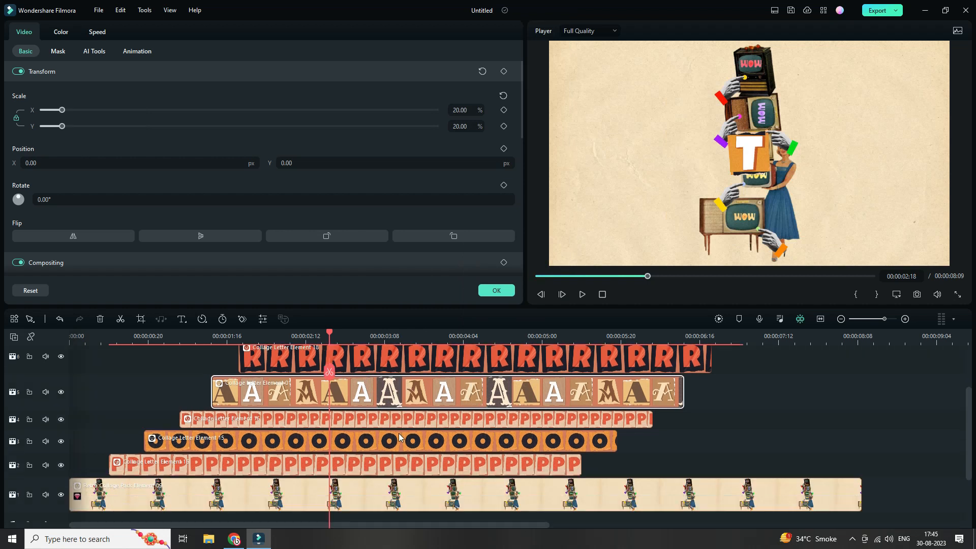
pyautogui.moveTo(750, 158); pyautogui.dragTo(593, 107)
pyautogui.moveTo(753, 156); pyautogui.dragTo(615, 80)
pyautogui.moveTo(670, 123); pyautogui.dragTo(650, 100)
pyautogui.moveTo(791, 153); pyautogui.dragTo(635, 147)
pyautogui.moveTo(843, 182); pyautogui.dragTo(668, 153)
pyautogui.moveTo(855, 137); pyautogui.dragTo(706, 160)
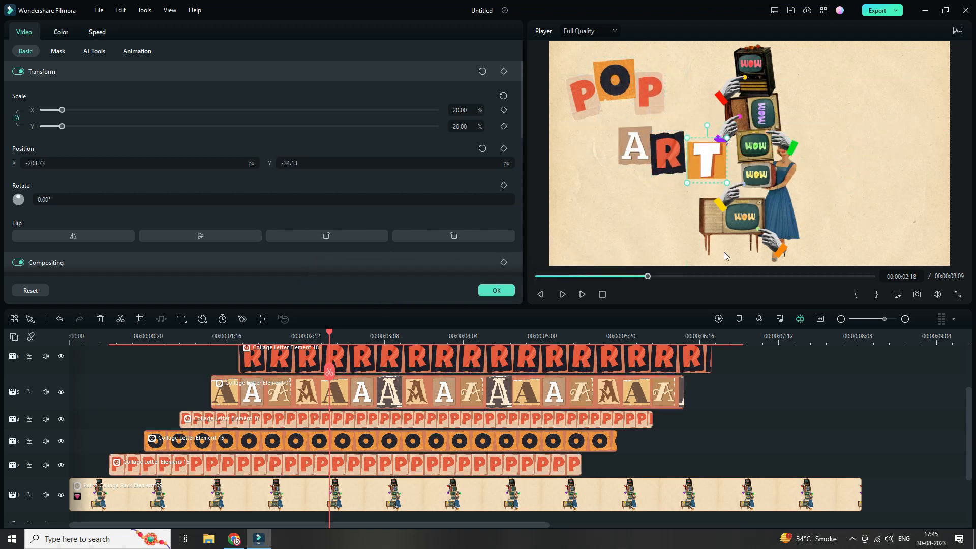
# Step: Play the composition from the beginning to check the order in which the letters appear
pyautogui.click(601, 294)
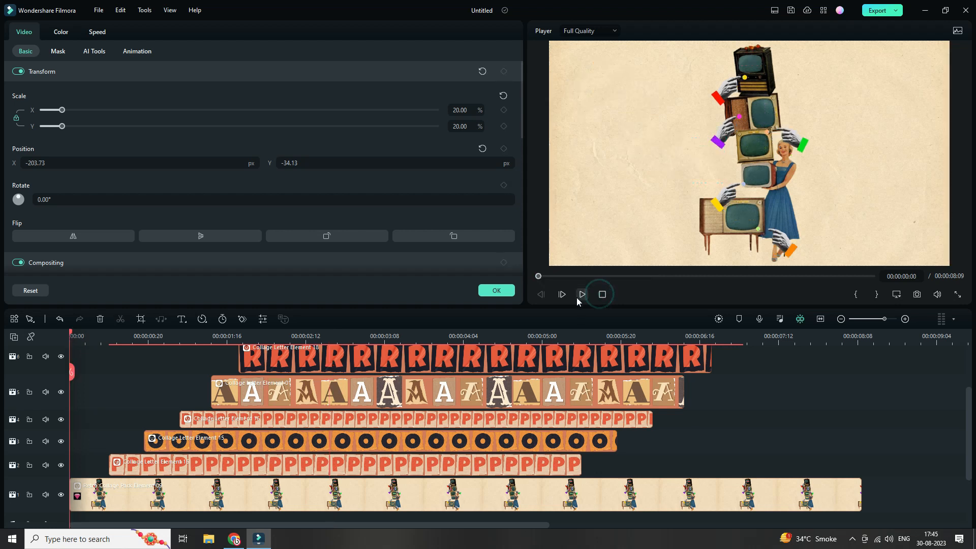
pyautogui.click(579, 299)
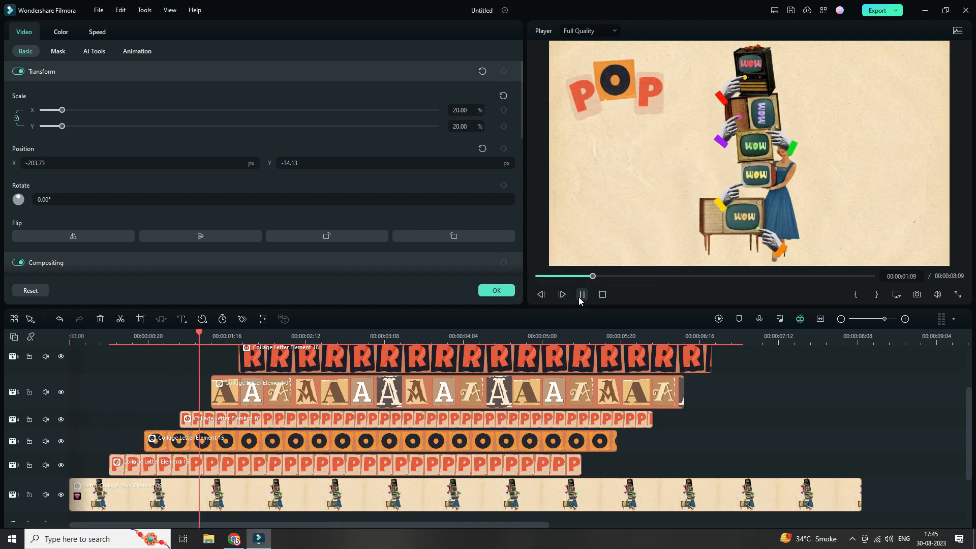
pyautogui.click(580, 299)
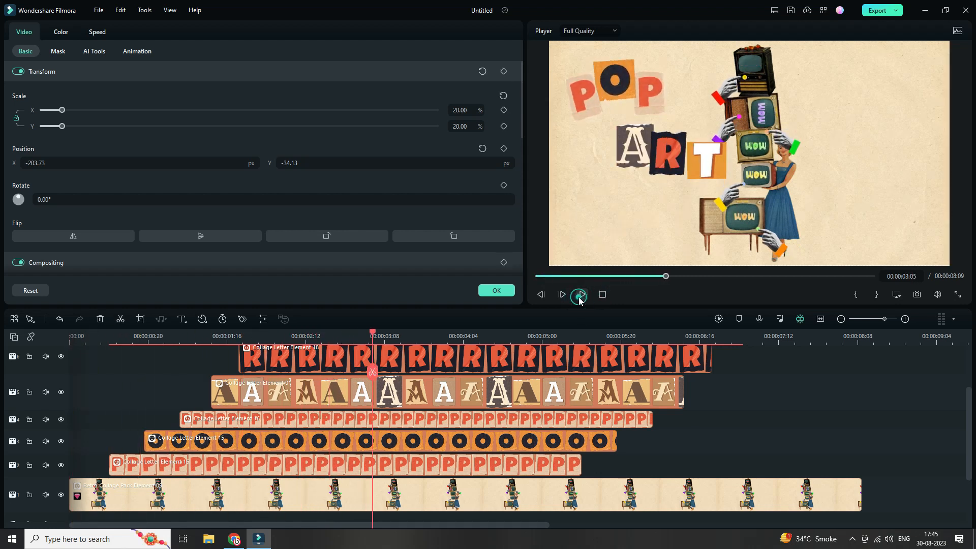
# Step: Swap the two P stickers so the earlier one begins the word POP and the later one ends it, and apply the changes
pyautogui.click(219, 466)
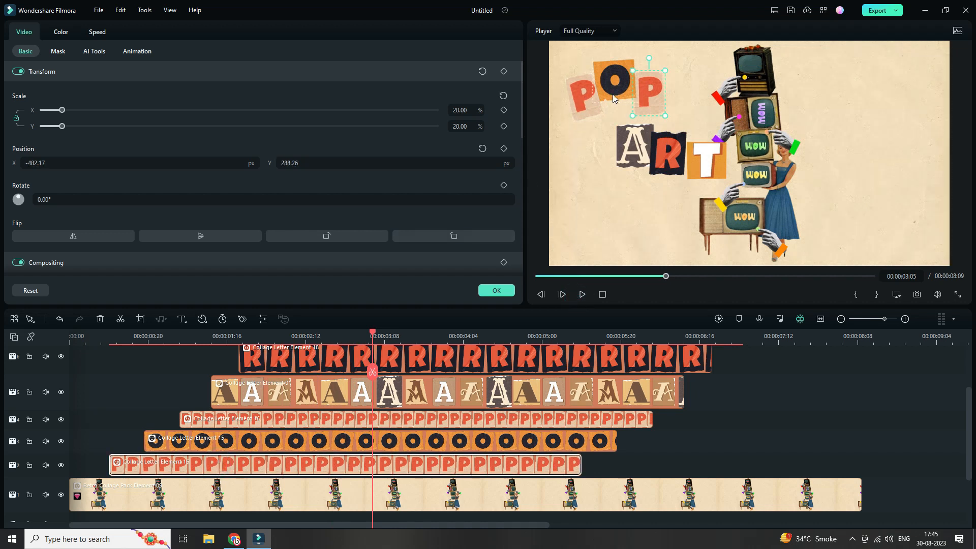
pyautogui.moveTo(653, 87); pyautogui.dragTo(555, 134)
pyautogui.moveTo(582, 95); pyautogui.dragTo(654, 94)
pyautogui.moveTo(555, 134); pyautogui.dragTo(640, 103)
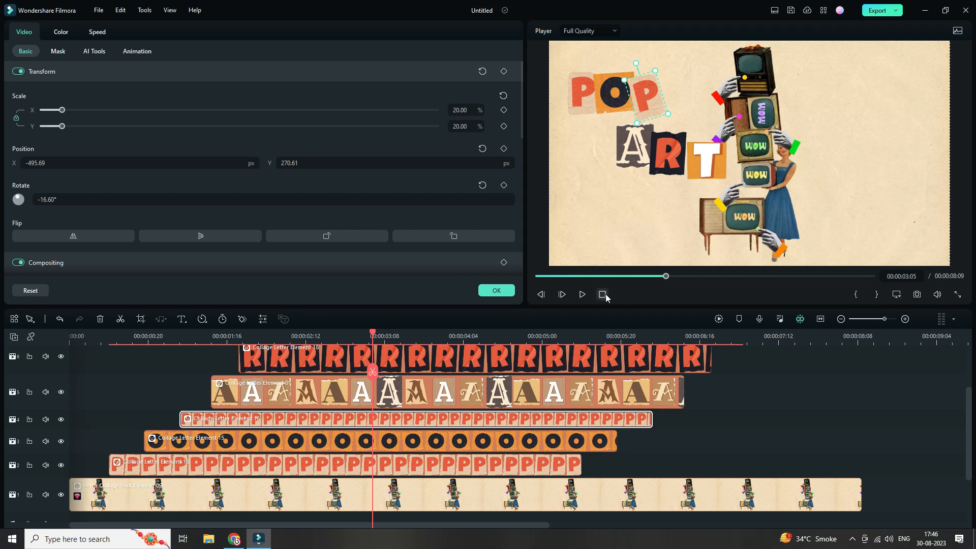
pyautogui.click(602, 294)
pyautogui.click(496, 290)
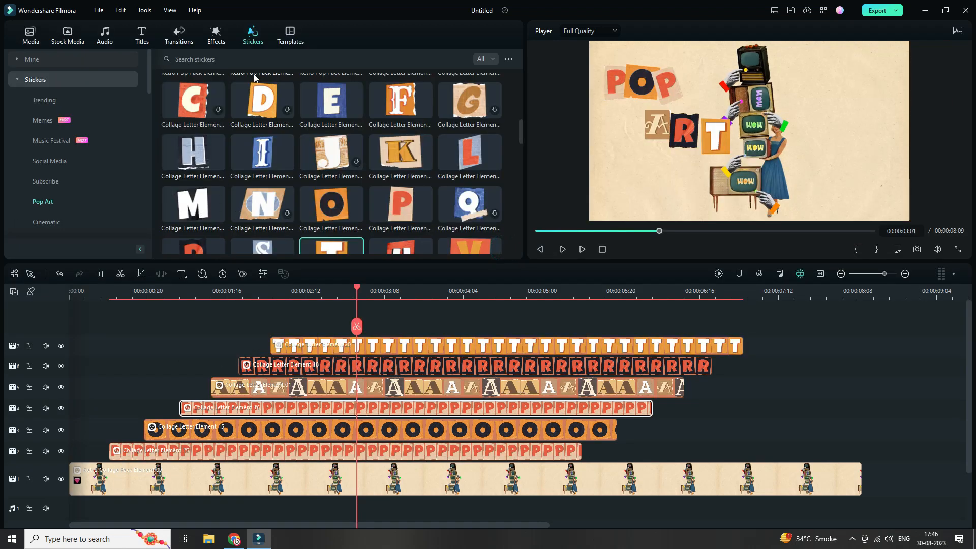
# Step: Add the Glitch Blocks transition to the start of each letter clip: both Ps, O, A, R and T
pyautogui.click(179, 35)
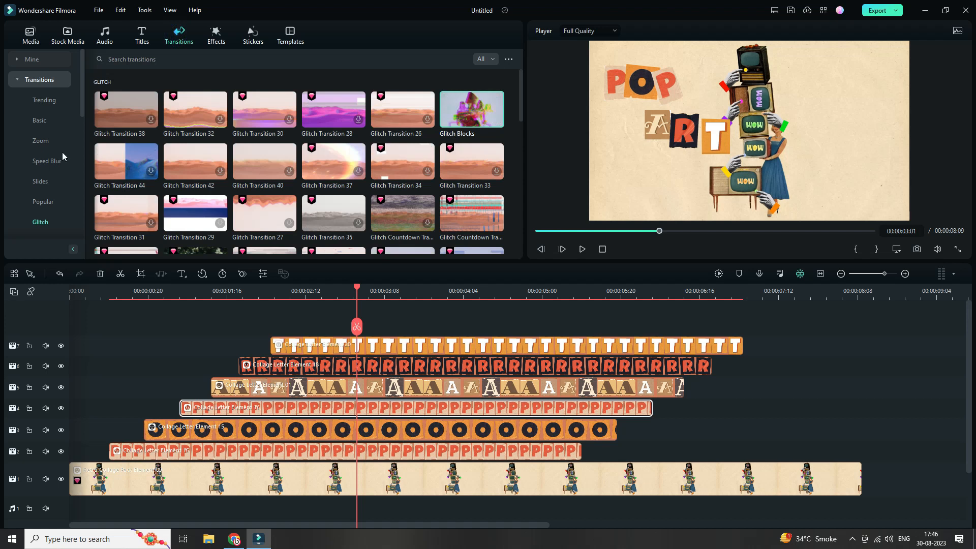
pyautogui.click(33, 82)
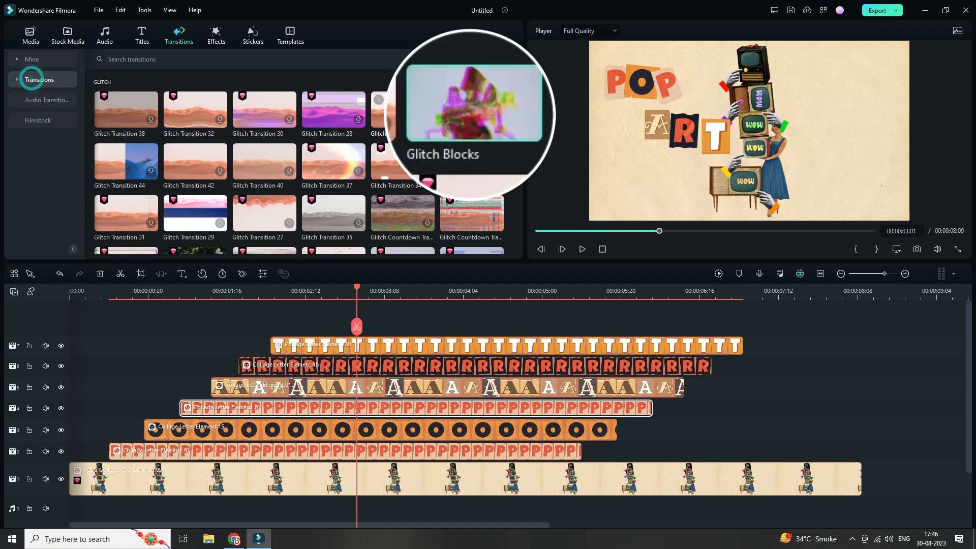
pyautogui.click(447, 105)
pyautogui.moveTo(456, 106); pyautogui.dragTo(127, 451)
pyautogui.moveTo(450, 118); pyautogui.dragTo(229, 388)
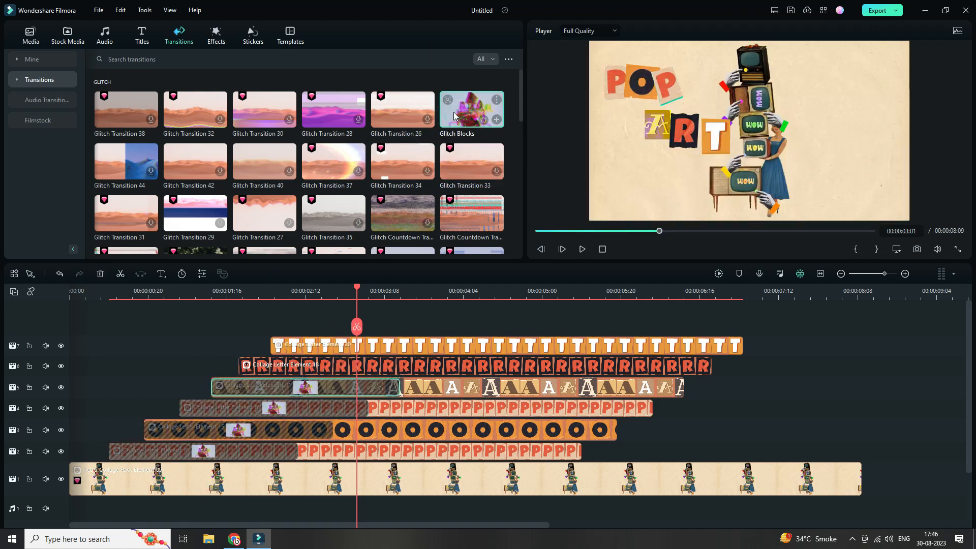
pyautogui.moveTo(454, 112); pyautogui.dragTo(306, 361)
# Step: Set the first P clip's transition duration to 00:00:00:20 and apply it to all transitions
pyautogui.doubleClick(203, 451)
pyautogui.moveTo(241, 73); pyautogui.dragTo(224, 73)
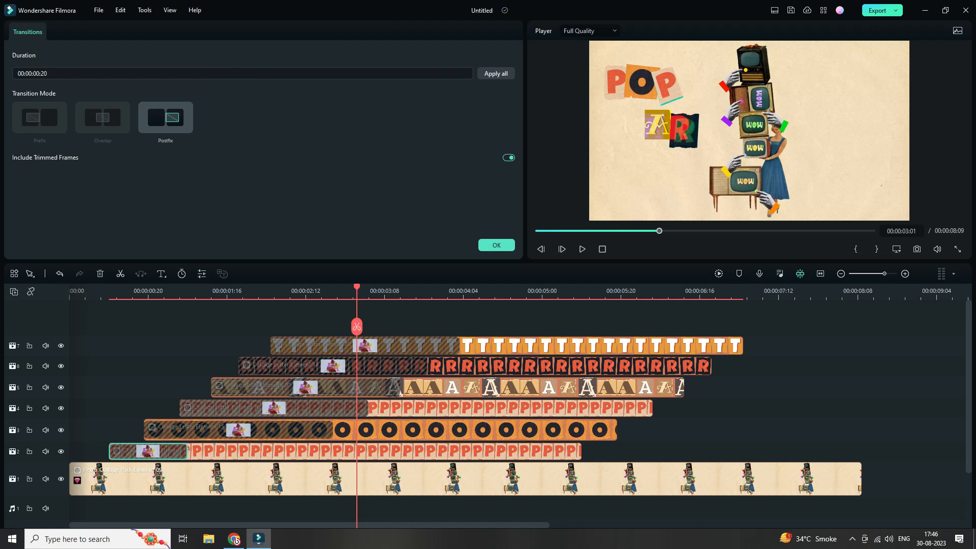
pyautogui.click(494, 75)
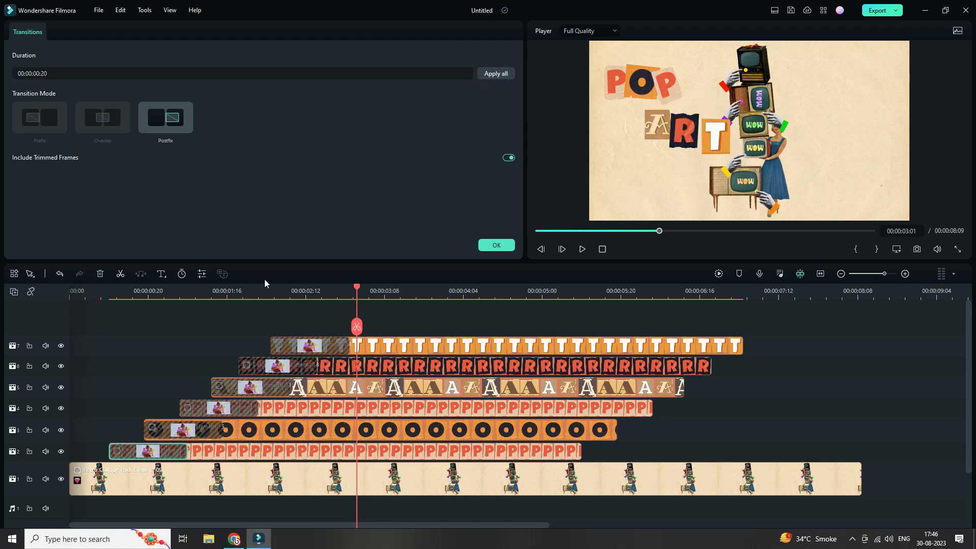
# Step: Play the composition from near the beginning to check the glitch transitions and how the letters end
pyautogui.click(86, 296)
pyautogui.press('space')
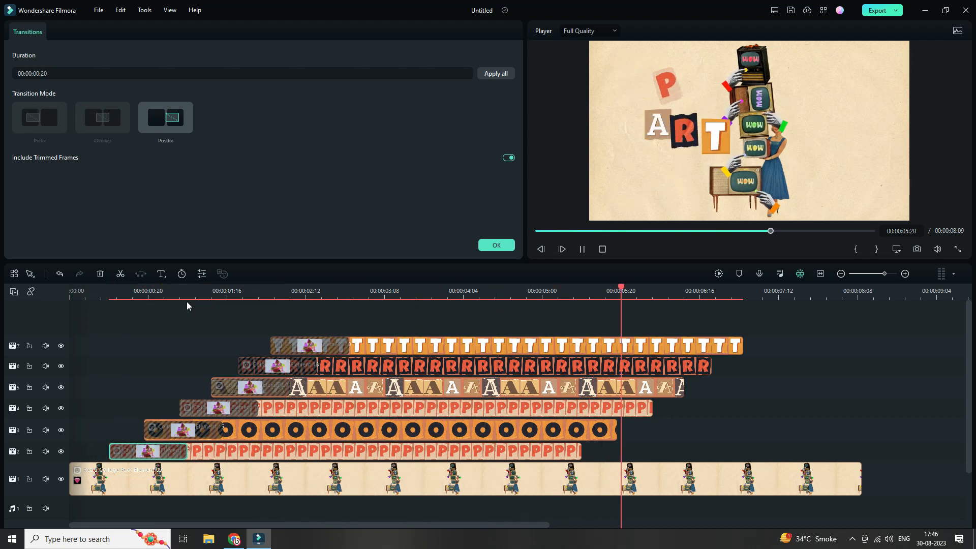
pyautogui.press('space')
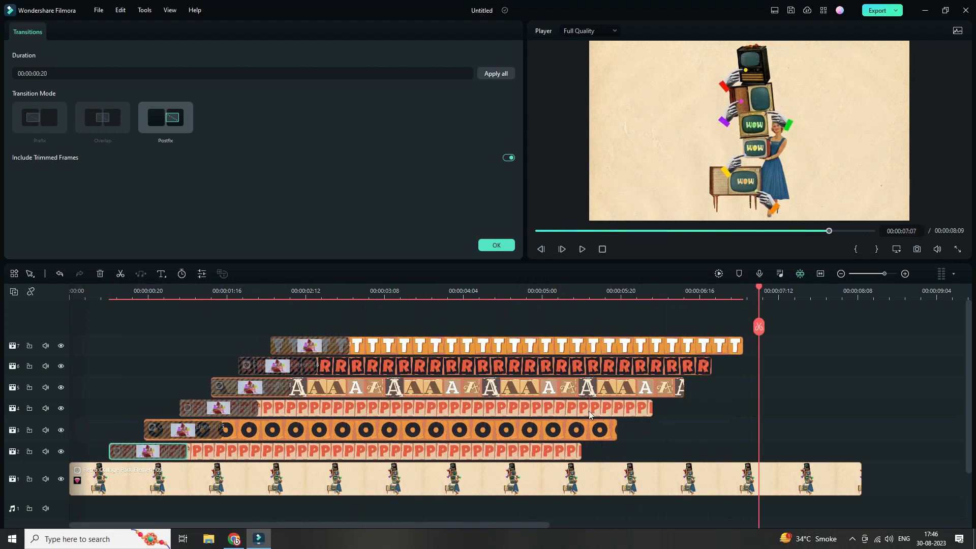
# Step: Extend the R, A, second P and O clips to end level with the T clip
pyautogui.moveTo(711, 371); pyautogui.dragTo(743, 371)
pyautogui.moveTo(684, 388); pyautogui.dragTo(743, 389)
pyautogui.moveTo(651, 413); pyautogui.dragTo(743, 413)
pyautogui.moveTo(616, 434); pyautogui.dragTo(743, 434)
# Step: Stagger the letter clips' ends, from the first P at the background's end back through O, P, A and R to T
pyautogui.click(582, 454)
pyautogui.moveTo(582, 453); pyautogui.dragTo(863, 468)
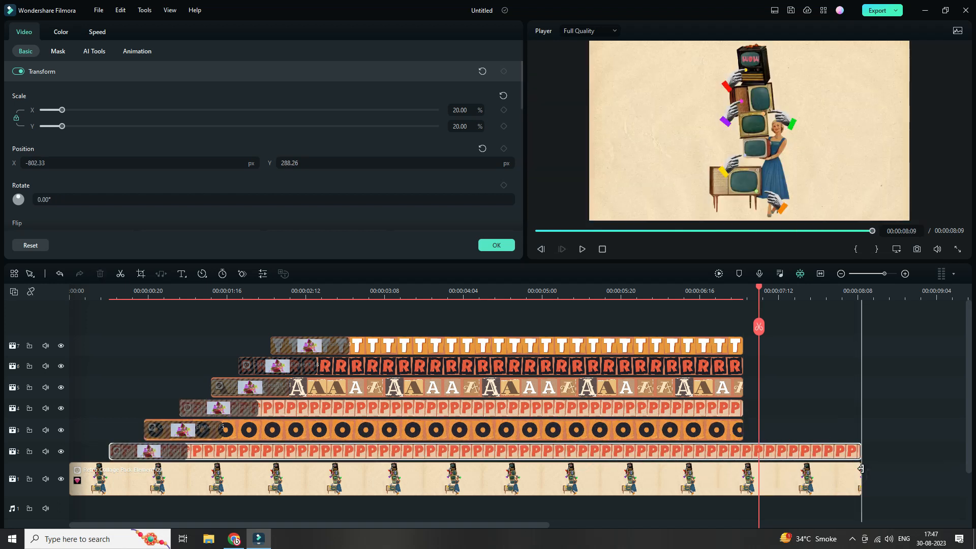
pyautogui.moveTo(742, 435); pyautogui.dragTo(832, 444)
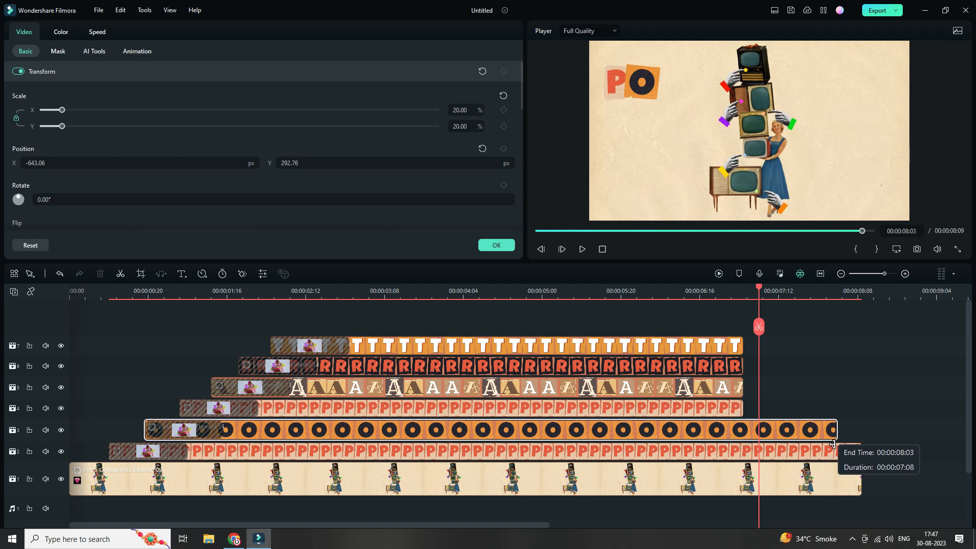
pyautogui.moveTo(742, 408); pyautogui.dragTo(805, 421)
pyautogui.moveTo(742, 387); pyautogui.dragTo(726, 348)
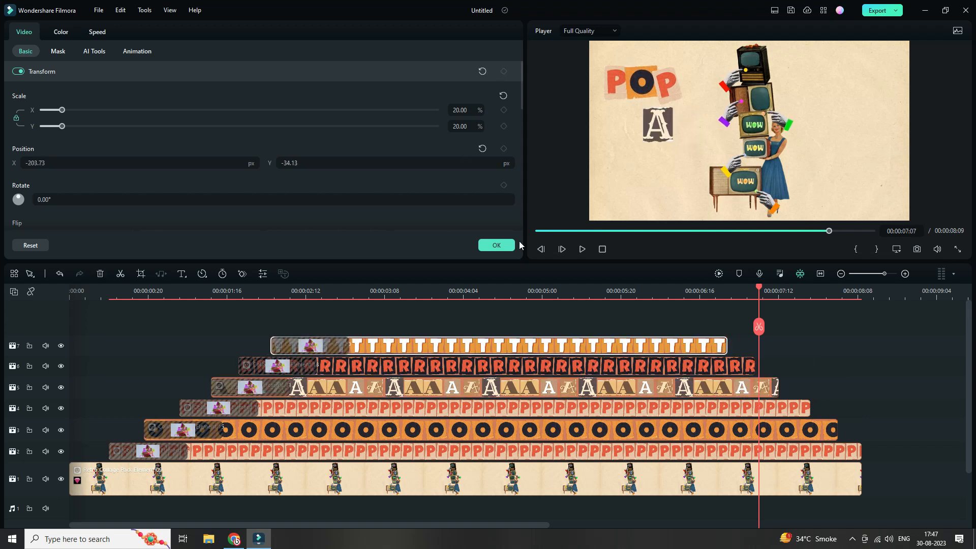
pyautogui.click(495, 245)
# Step: Add Glitch Blocks to the ends of the P, O, P, R and T clips and apply the 00:00:00:20 duration to all transitions
pyautogui.moveTo(482, 155); pyautogui.dragTo(666, 450)
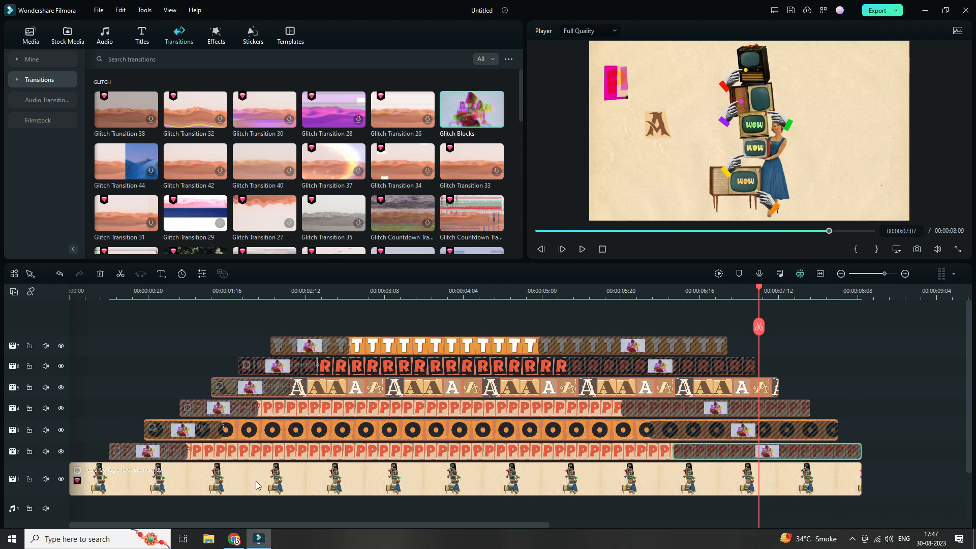
pyautogui.doubleClick(174, 453)
pyautogui.click(501, 76)
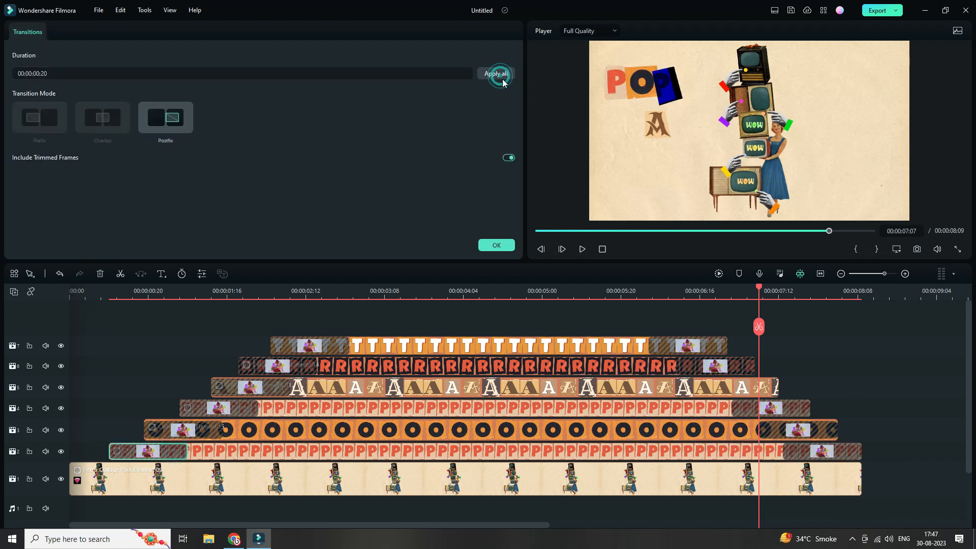
pyautogui.click(95, 292)
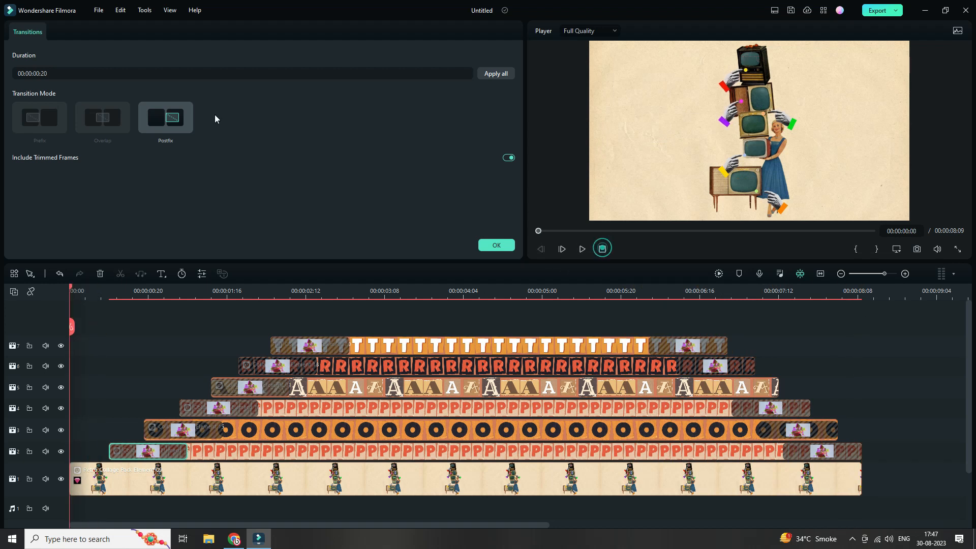
pyautogui.click(496, 245)
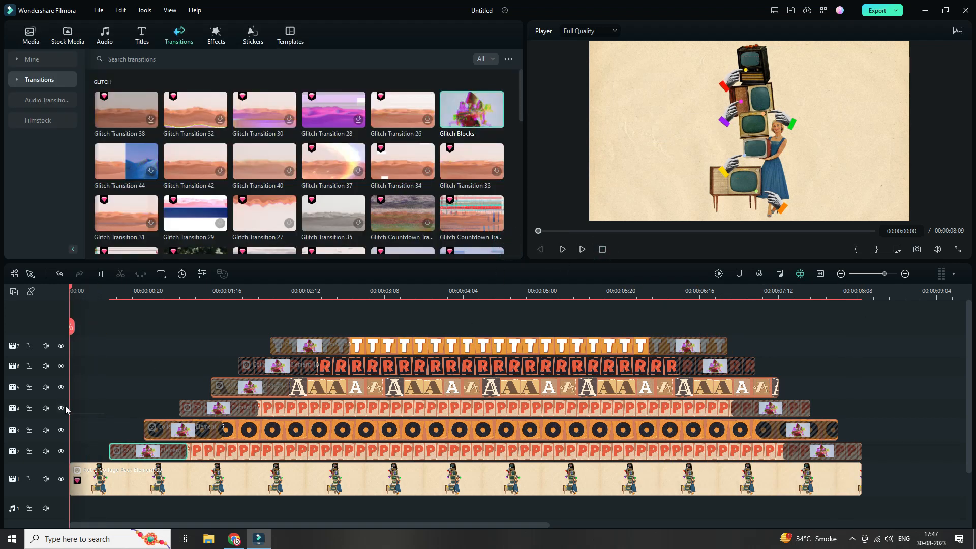
# Step: Add the Pop Art sticker Collage Style Pack Element 01 at the timeline start on a new track above the letters
pyautogui.moveTo(53, 444); pyautogui.dragTo(93, 418)
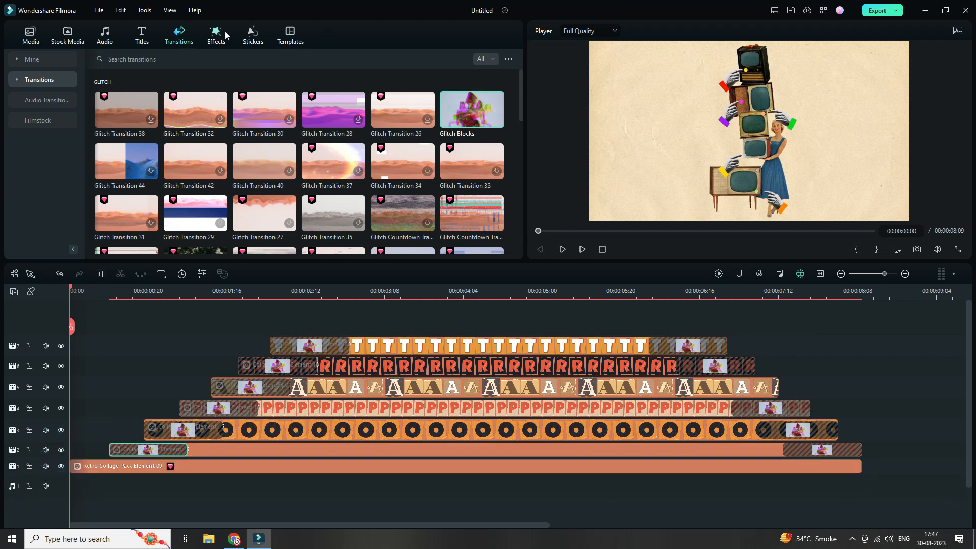
pyautogui.click(252, 33)
pyautogui.scroll(-5, 344, 189)
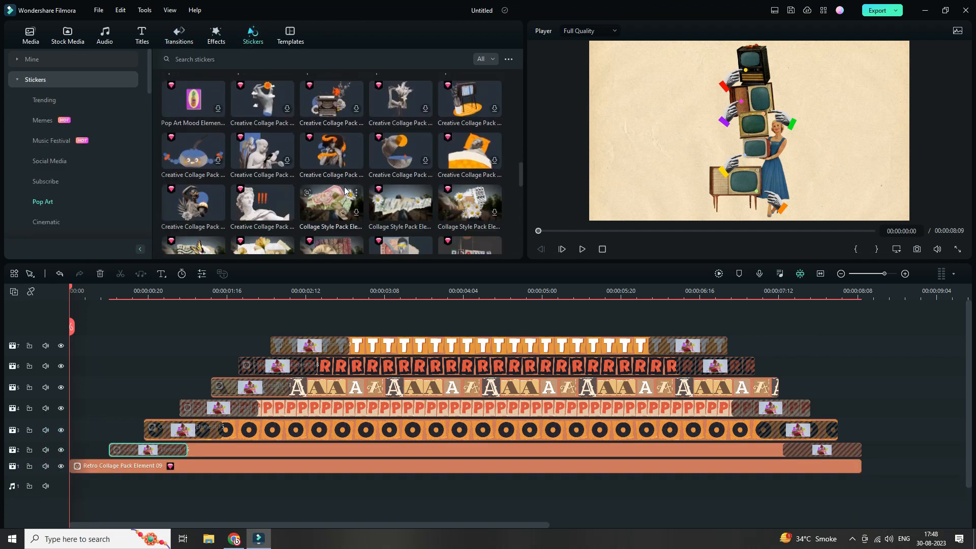
pyautogui.click(345, 189)
pyautogui.scroll(-1, 336, 163)
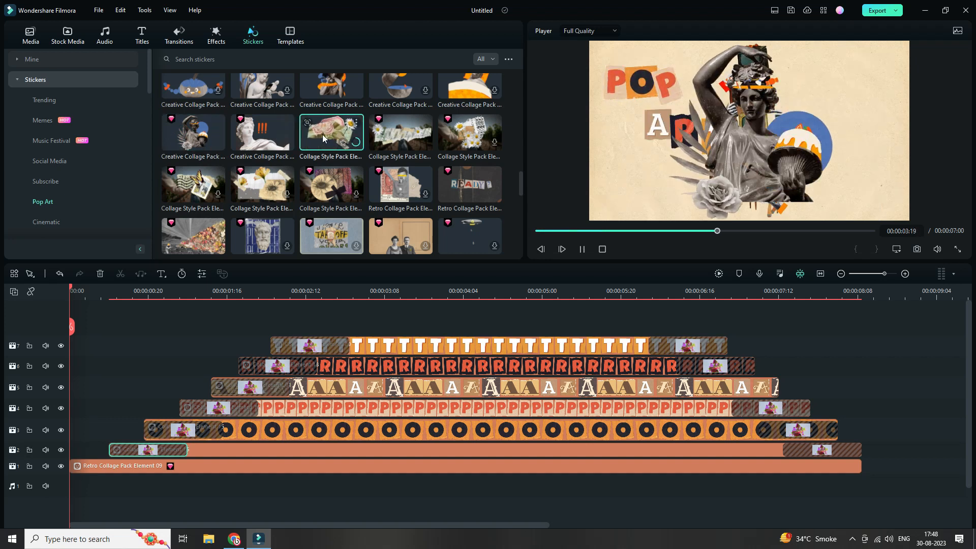
pyautogui.moveTo(323, 136); pyautogui.dragTo(72, 333)
# Step: Scale the flower collage sticker to 48.12%, position it at X -777, Y -279 in the frame's lower-left corner, and rotate it 38°
pyautogui.doubleClick(177, 362)
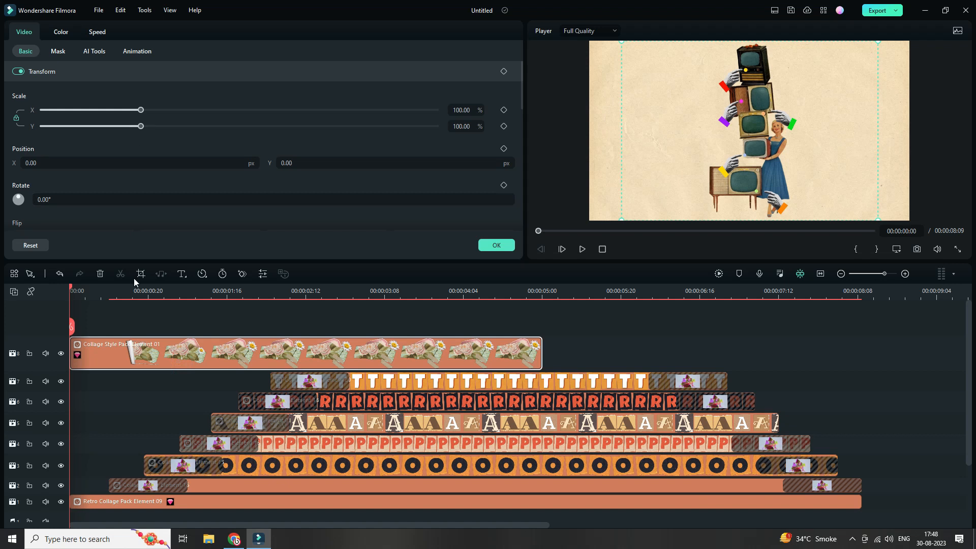
pyautogui.click(135, 288)
pyautogui.moveTo(141, 126); pyautogui.dragTo(90, 126)
pyautogui.moveTo(148, 163); pyautogui.dragTo(34, 163)
pyautogui.moveTo(147, 295); pyautogui.dragTo(259, 297)
pyautogui.moveTo(305, 162); pyautogui.dragTo(288, 163)
pyautogui.moveTo(51, 199); pyautogui.dragTo(71, 199)
pyautogui.moveTo(99, 164); pyautogui.dragTo(77, 165)
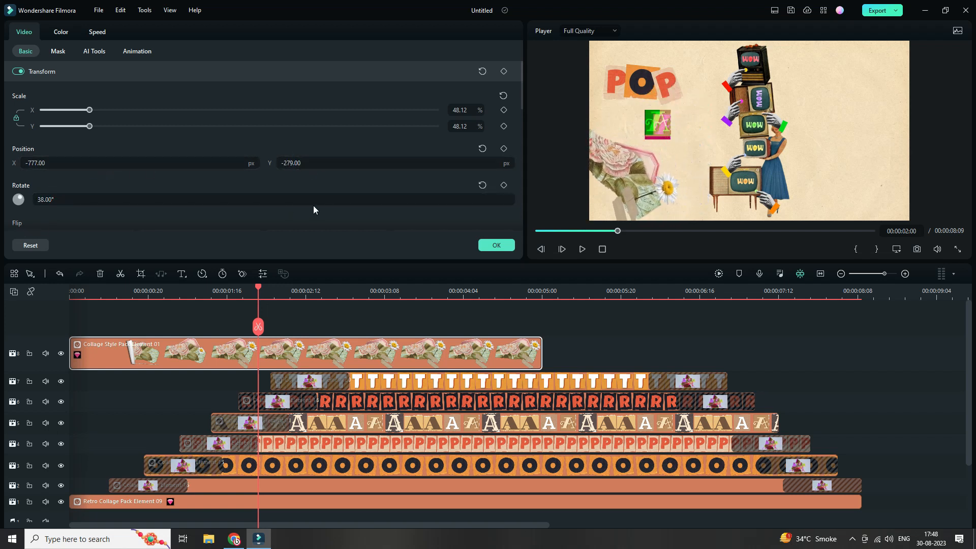
pyautogui.moveTo(285, 300); pyautogui.dragTo(392, 300)
pyautogui.click(496, 245)
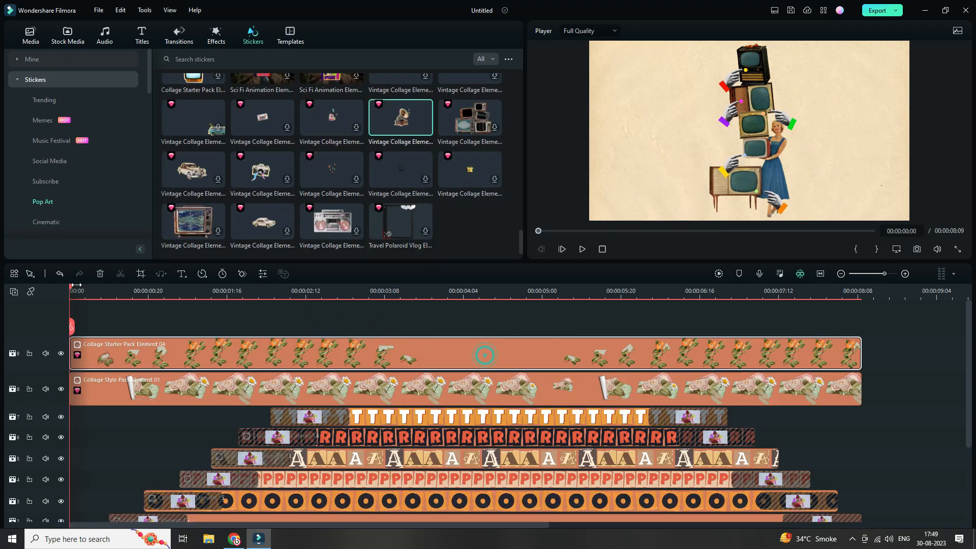
# Step: Add the Vintage Collage Element 12 gramophone sticker above the flower track, starting with the A clip and extending to the background's end
pyautogui.moveTo(386, 169); pyautogui.dragTo(218, 363)
pyautogui.moveTo(775, 350); pyautogui.dragTo(860, 351)
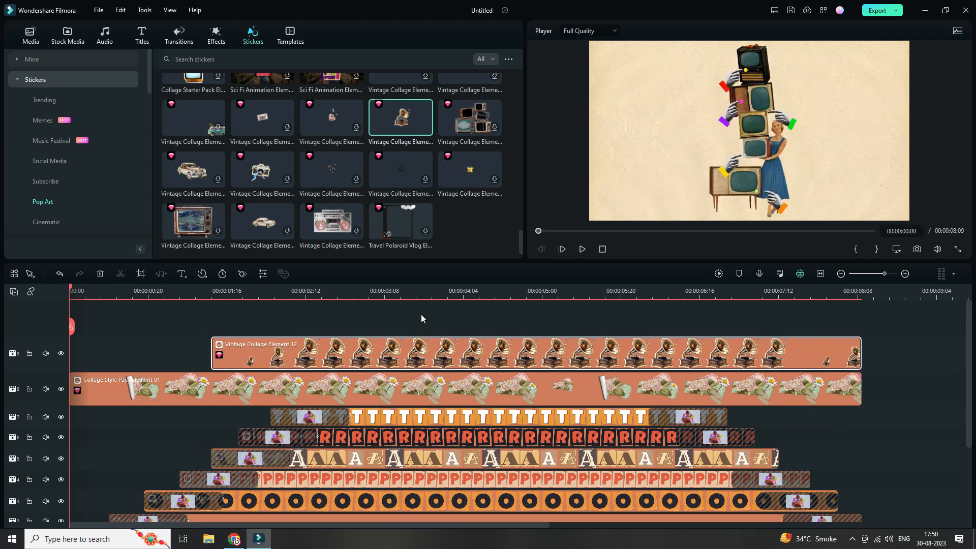
# Step: Scale the gramophone sticker to 48.64%, position it at X 394, Y -369 beside the woman, and play the result
pyautogui.click(381, 294)
pyautogui.doubleClick(441, 360)
pyautogui.moveTo(142, 131); pyautogui.dragTo(91, 133)
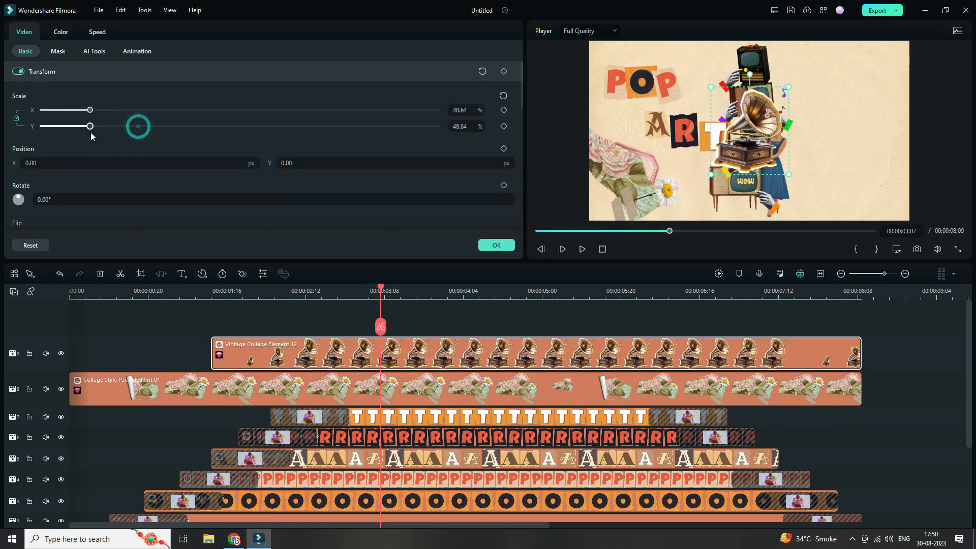
pyautogui.moveTo(750, 132); pyautogui.dragTo(831, 132)
pyautogui.moveTo(356, 162); pyautogui.dragTo(341, 162)
pyautogui.moveTo(208, 163); pyautogui.dragTo(315, 195)
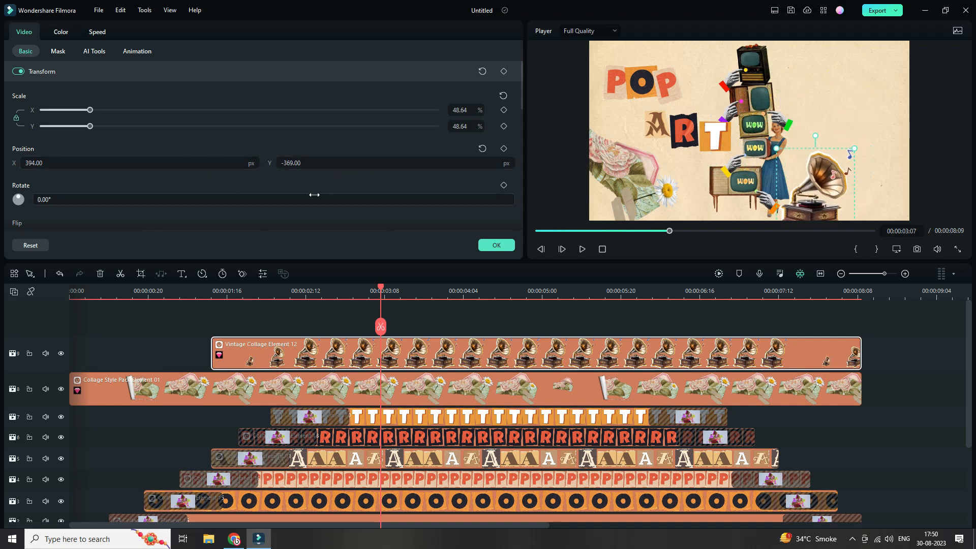
pyautogui.click(582, 249)
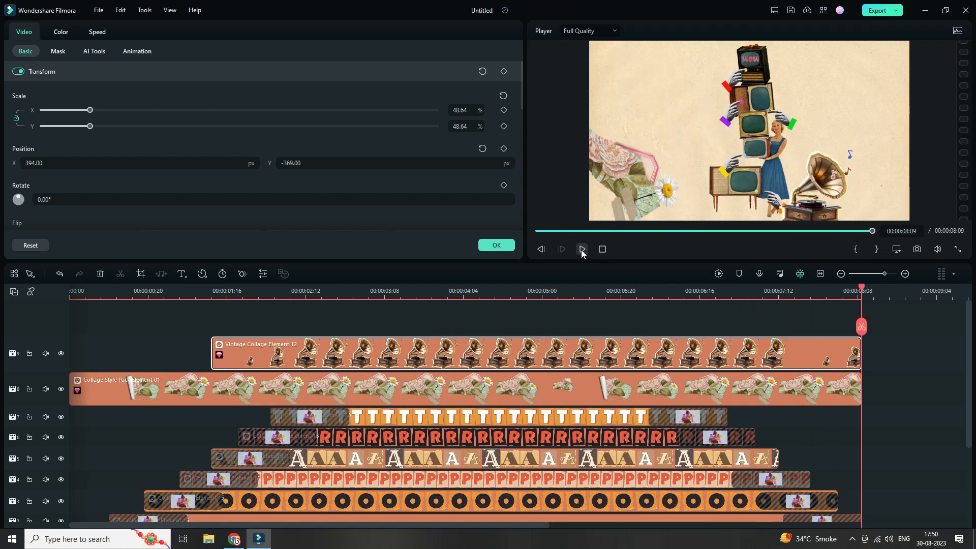
pyautogui.click(496, 245)
# Step: Add Glitch Blocks to the start of the gramophone and flower sticker clips and play the composition
pyautogui.click(178, 35)
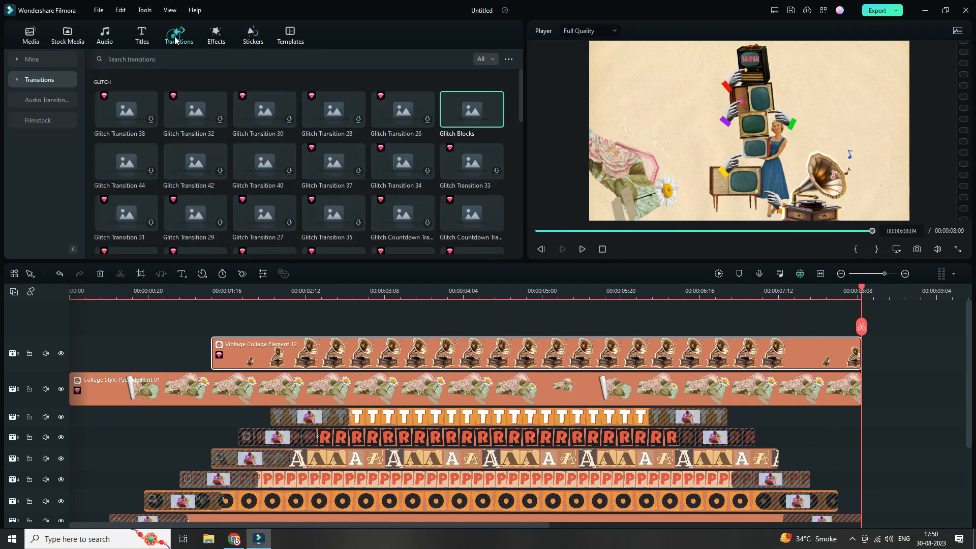
pyautogui.moveTo(471, 108); pyautogui.dragTo(288, 334)
pyautogui.moveTo(121, 405); pyautogui.dragTo(282, 382)
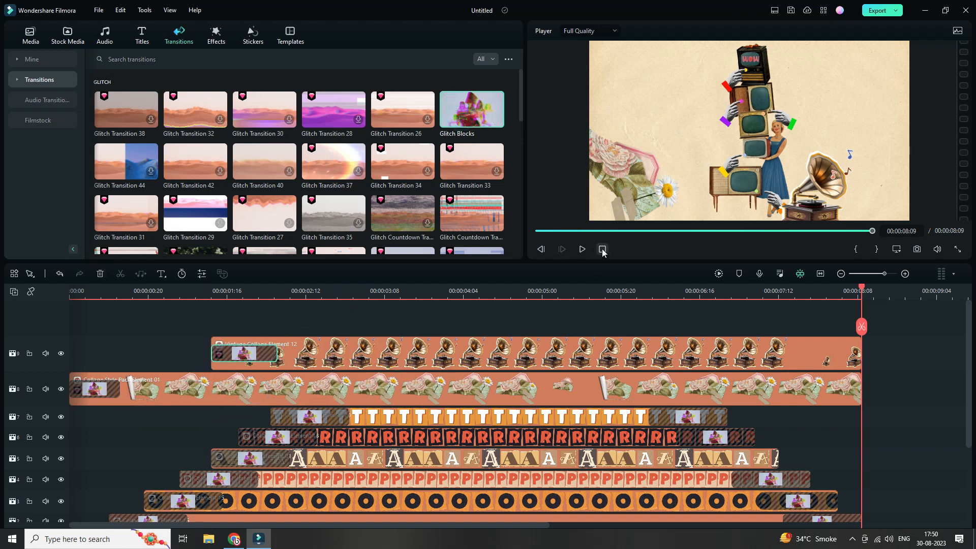
pyautogui.click(582, 249)
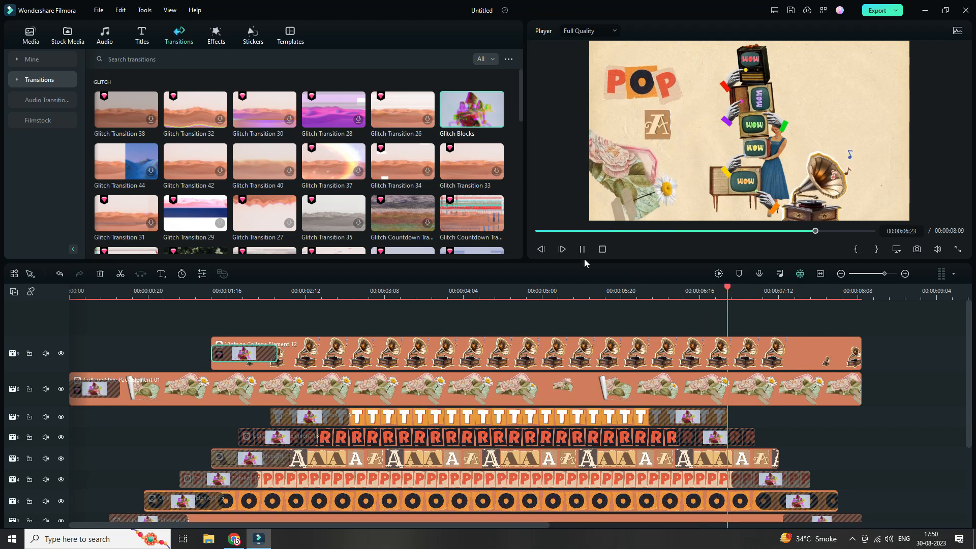
# Step: Export the video locally as a 1920x1080 MP4 with the quality set to Higher
pyautogui.click(876, 14)
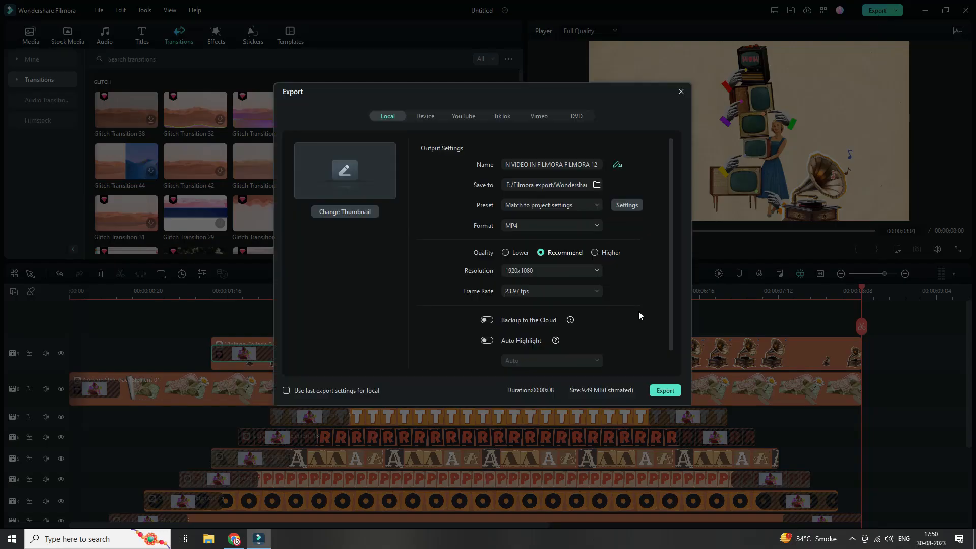
pyautogui.click(637, 205)
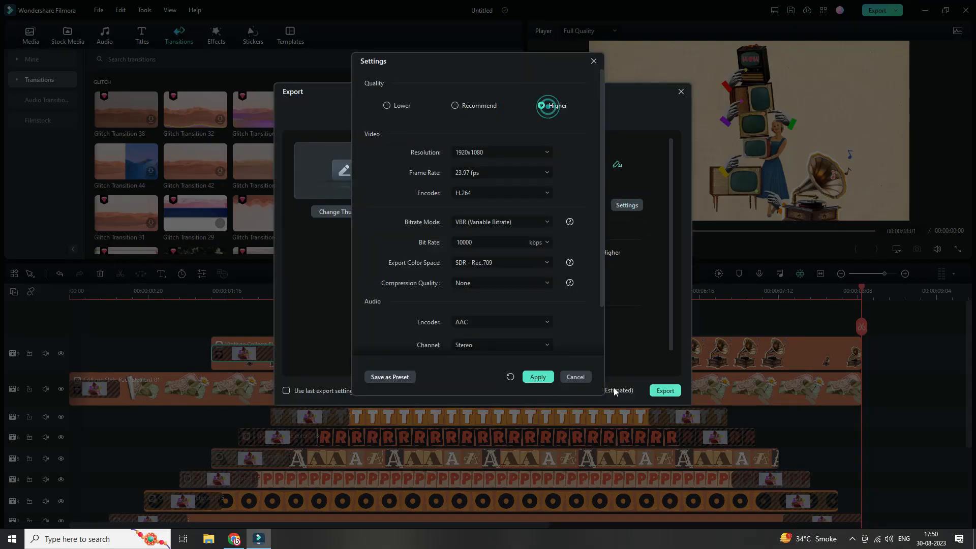
pyautogui.click(538, 377)
pyautogui.click(665, 390)
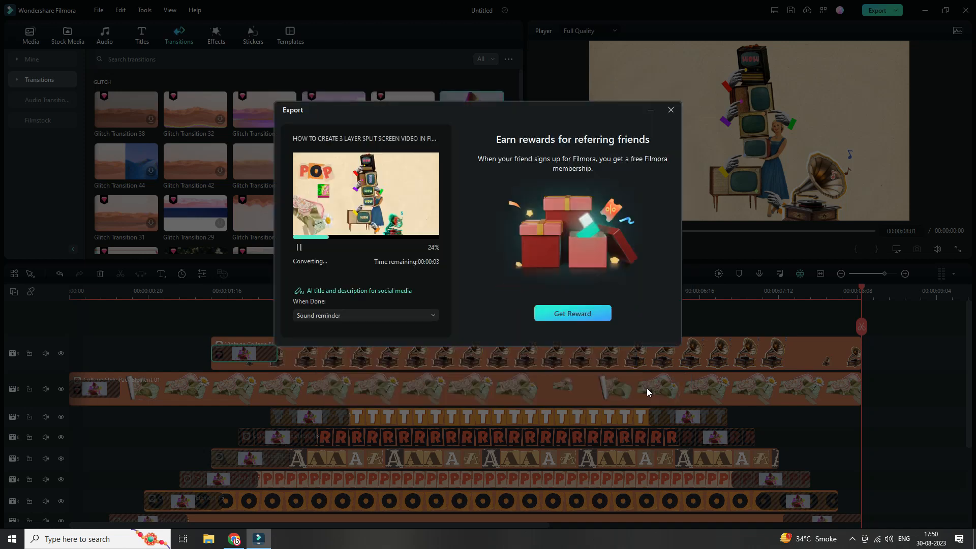